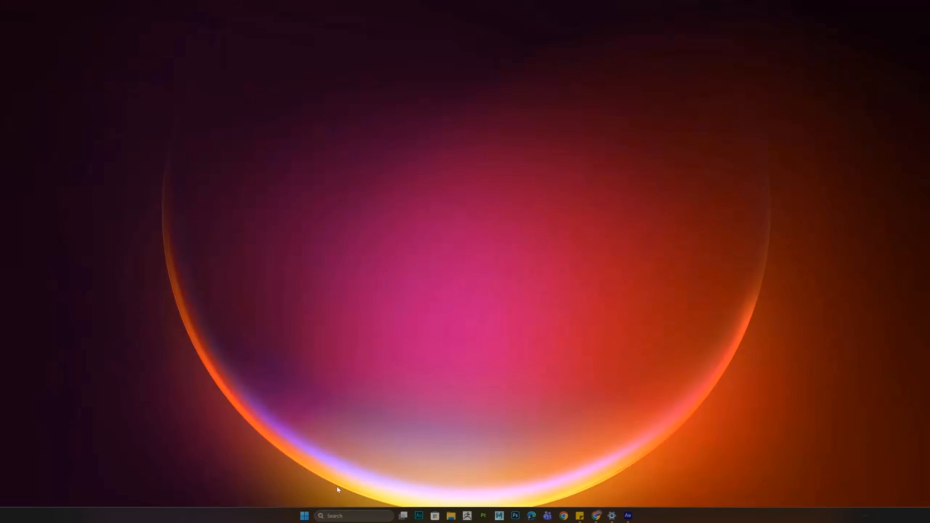
Step: Open the Epic Games Launcher and add an Unreal Engine 5.8.0 slot to the engine versions
click(343, 514)
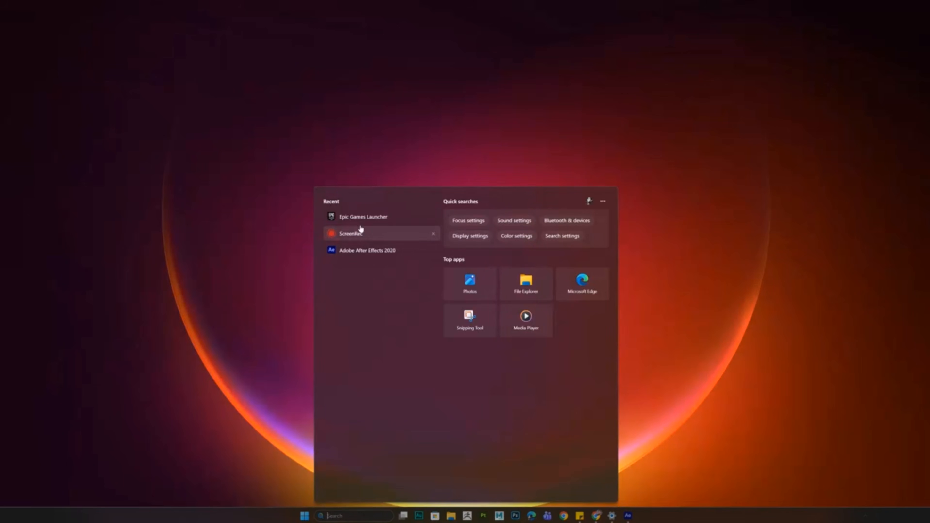
click(370, 216)
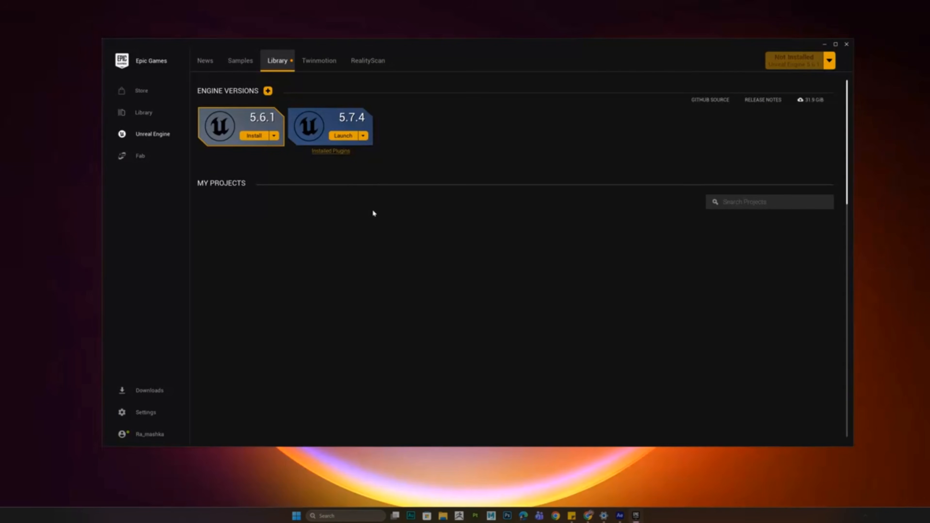
click(268, 90)
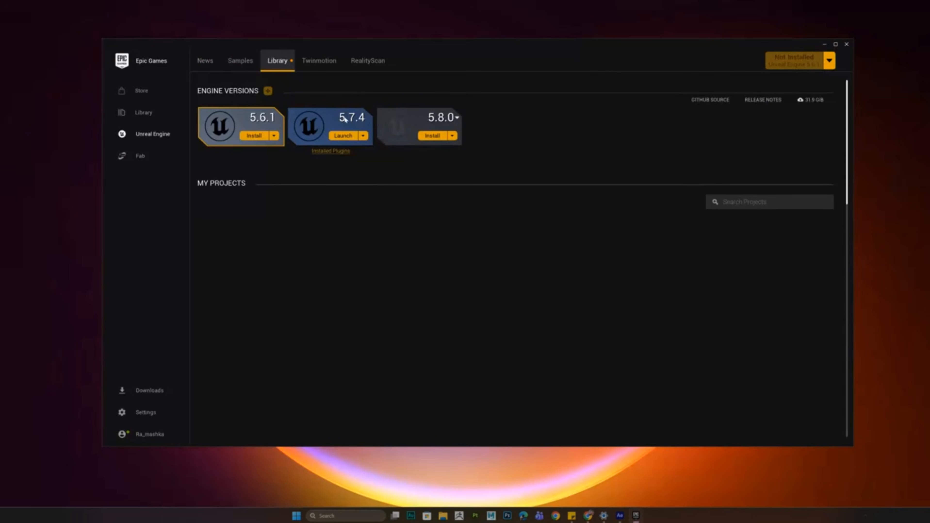
click(453, 136)
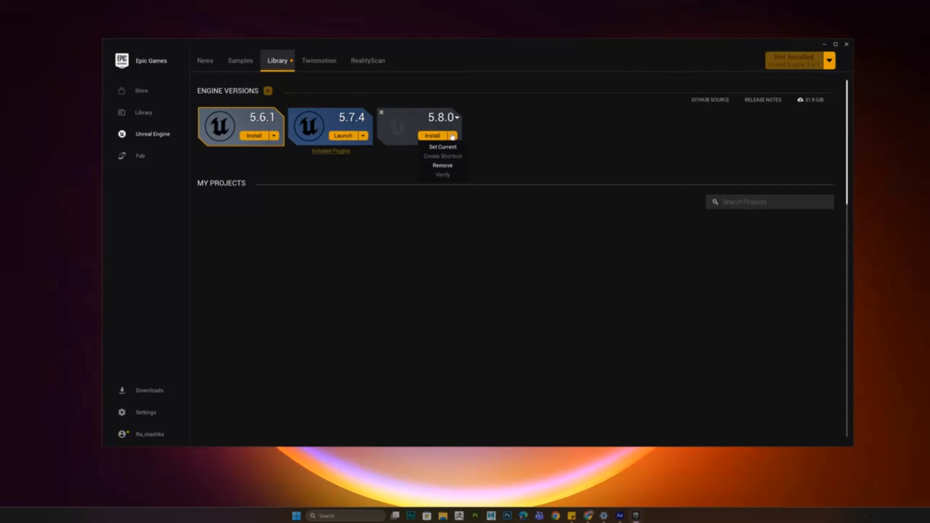
Step: Install Unreal Engine 5.8.0 in the default folder with MetaHuman Creator Core Data included in the installation options
click(433, 136)
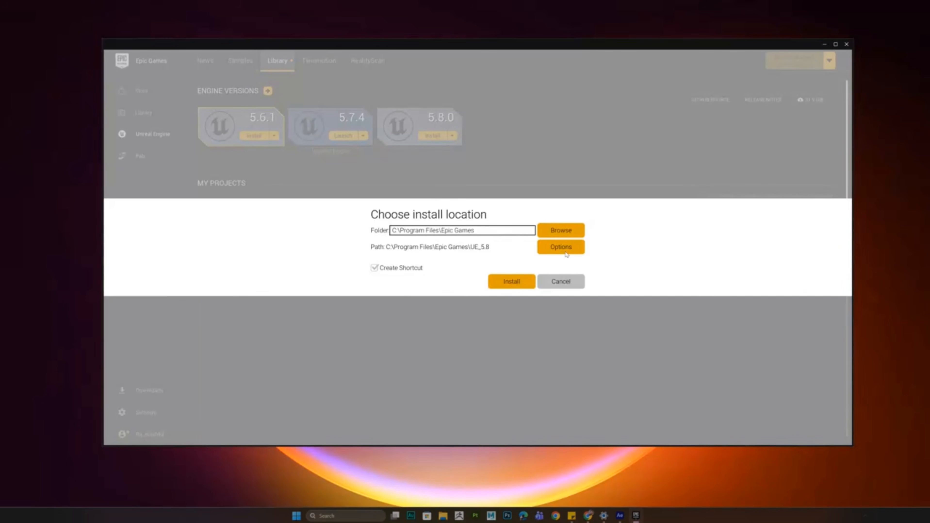
click(565, 249)
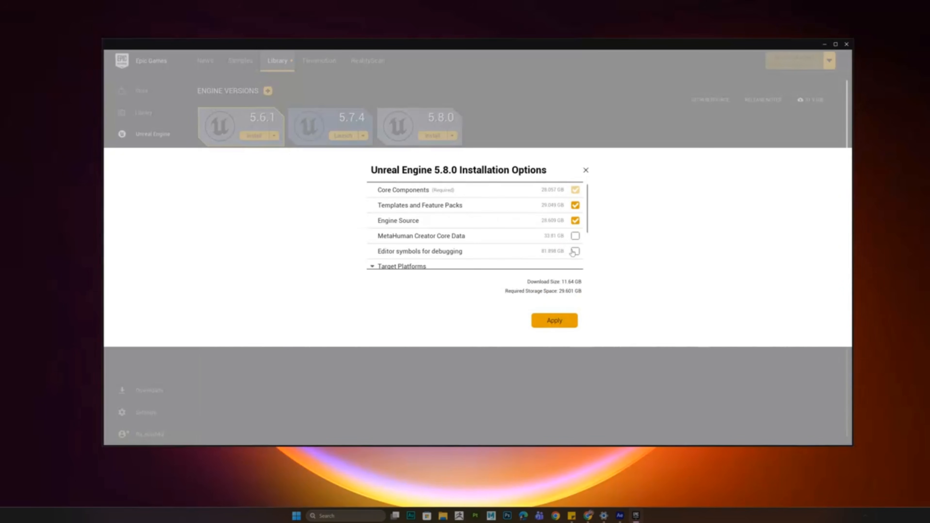
click(575, 235)
click(554, 320)
click(511, 278)
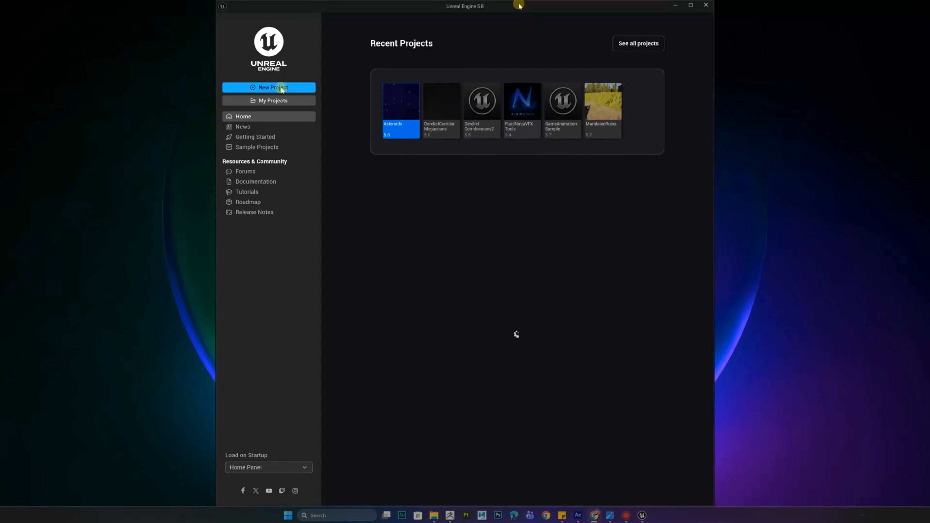
Step: Create a project named zombie1234 from the Blank template of the Film / Video & Live Events category
click(282, 88)
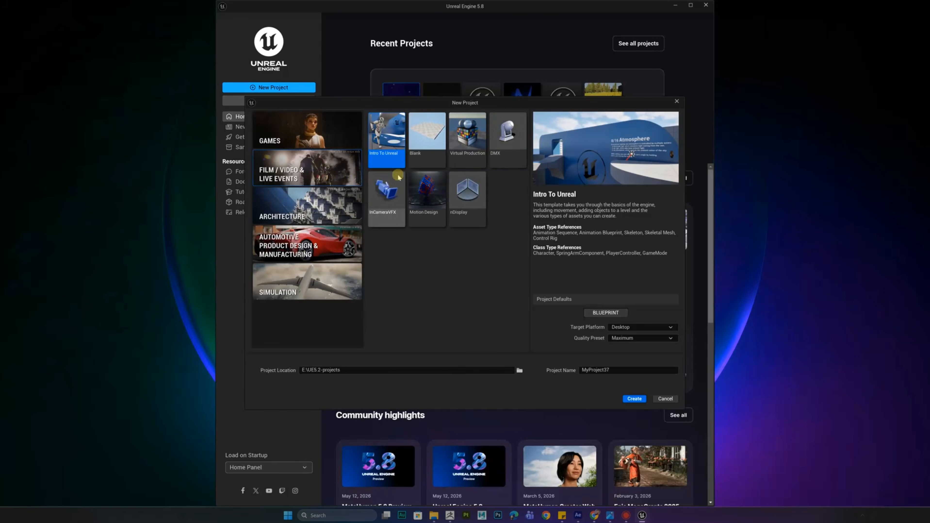
click(427, 147)
drag(614, 369, 556, 371)
text(zombie)
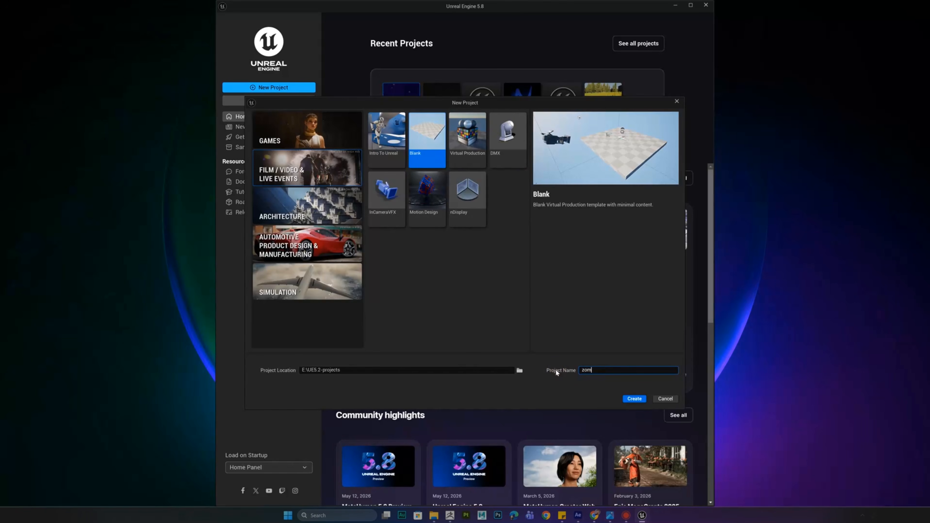
text(1234)
click(634, 398)
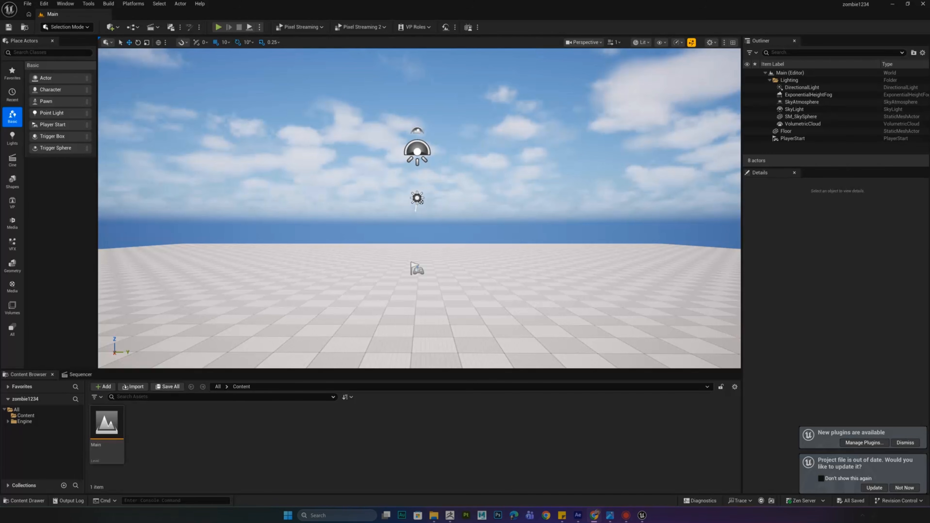
Step: Search the plugins for "metahuman" and enable Animator, both Animator Calibration plugins, Core Tech, CoreML, Creator and Creator - UAF support
click(47, 4)
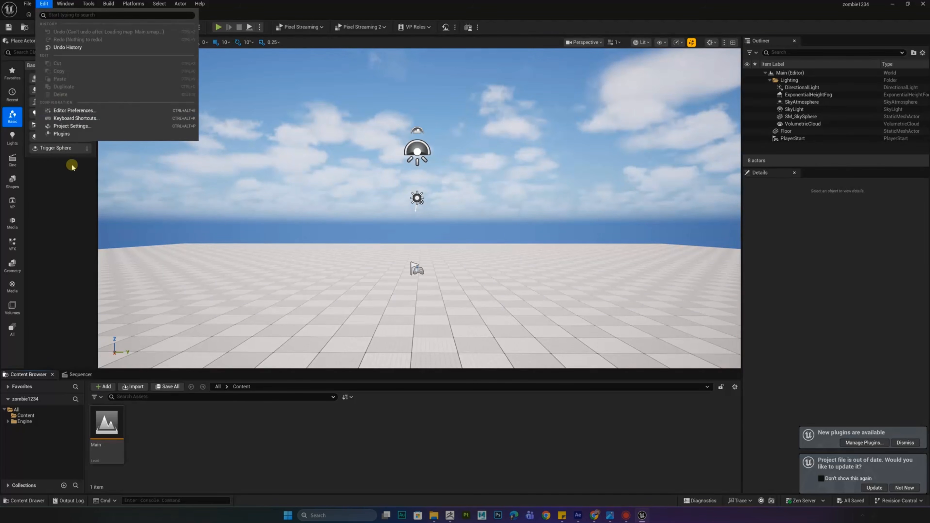
click(61, 134)
text(metahuman)
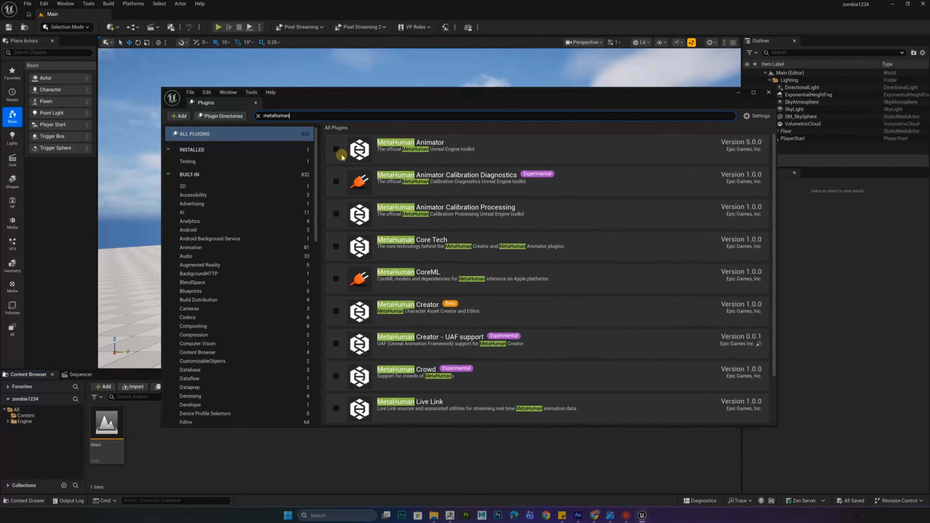
click(336, 149)
click(336, 181)
click(524, 276)
click(336, 213)
click(336, 246)
scroll(339, 252, down, 1)
click(337, 255)
click(336, 288)
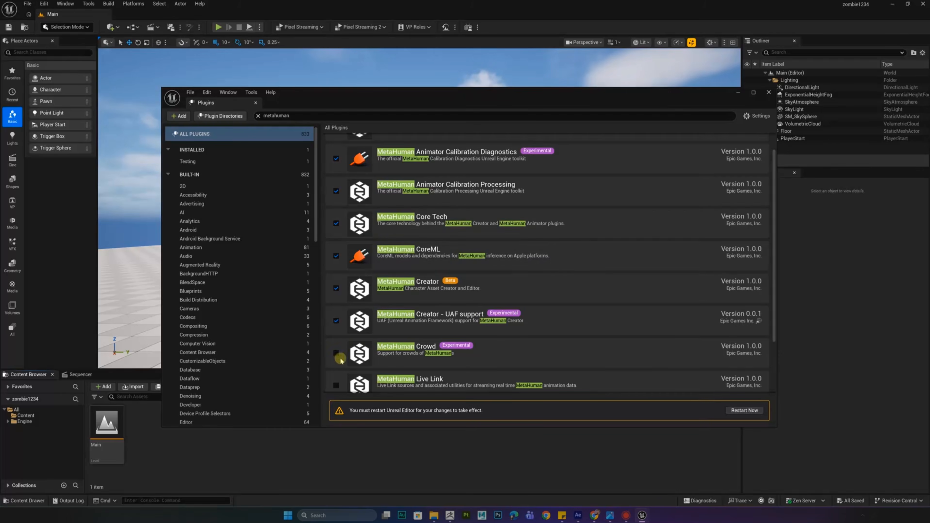
Step: Enable MetaHuman Crowd, MetaHuman Live Link and the remaining MetaHuman plugins in the list, and restart the editor
click(336, 352)
click(522, 276)
scroll(492, 278, down, 3)
click(336, 312)
click(336, 344)
click(336, 376)
click(524, 277)
click(743, 410)
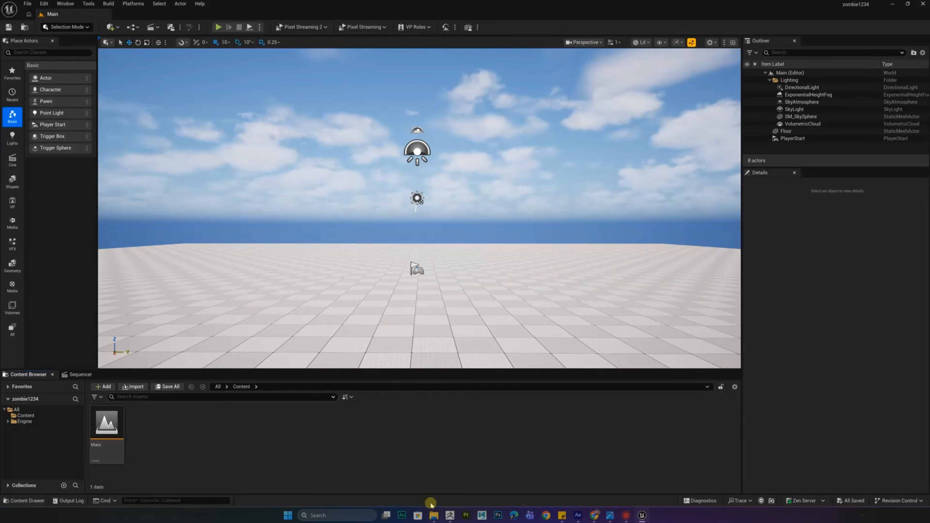
Step: Import the zombie static mesh with its material from the Desktop into the project's Content folder
click(433, 515)
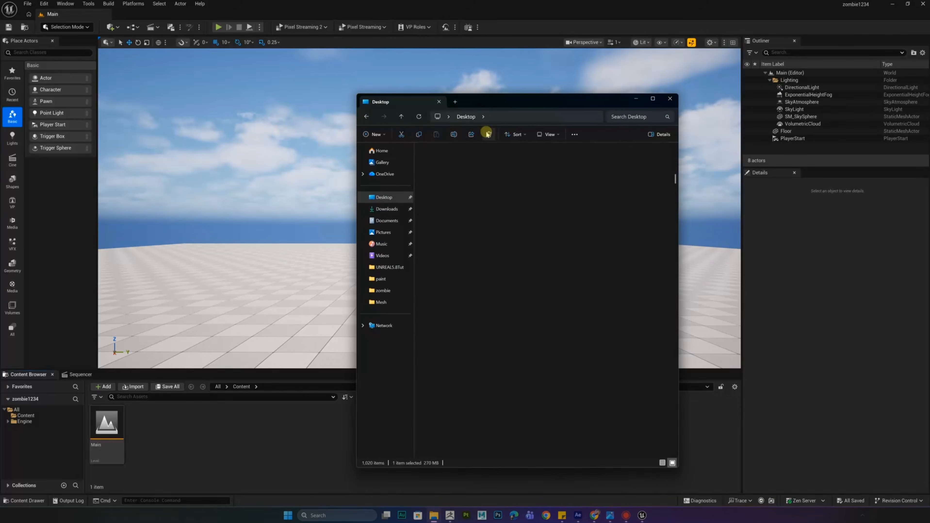
click(389, 197)
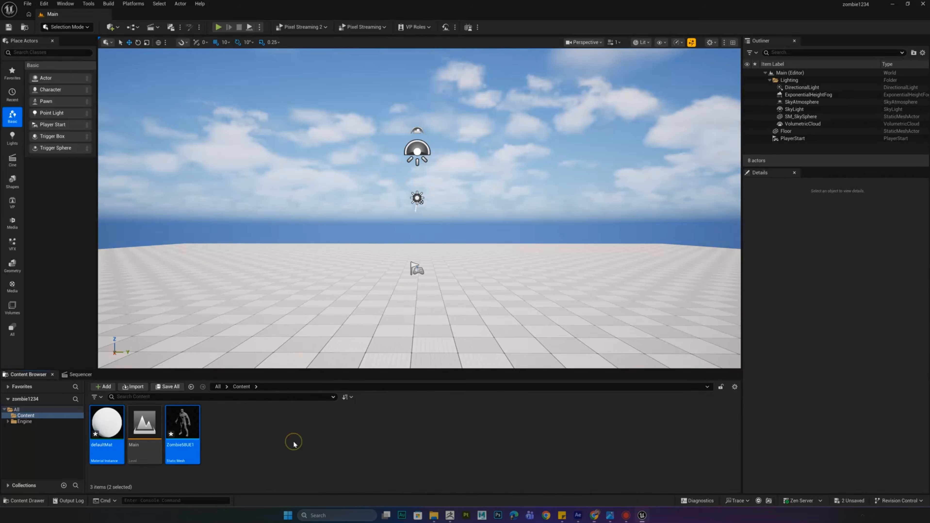
click(295, 442)
Step: Create a MetaHuman Character asset in the Content folder and open it for editing
right_click(299, 439)
mouse_move(358, 318)
click(436, 369)
double_click(190, 423)
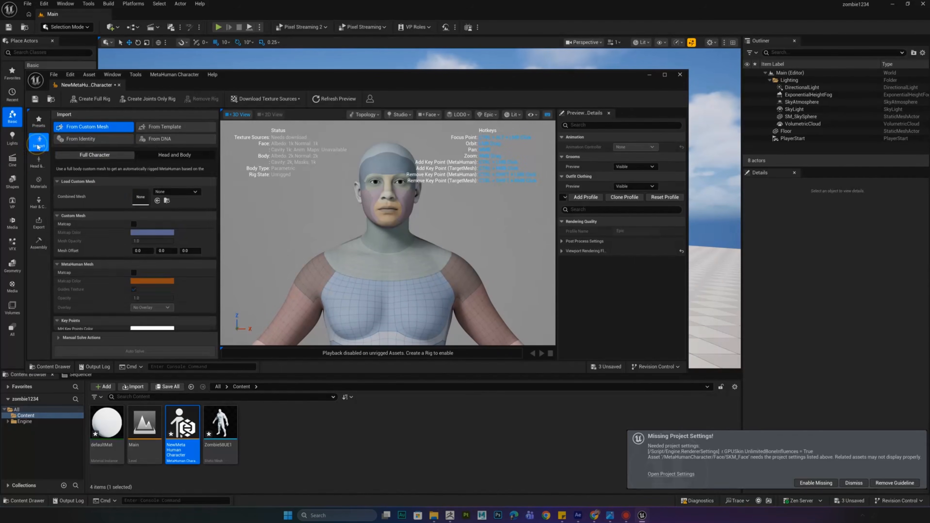
Step: Load the zombie mesh as the full-character combined custom mesh and offset it about -16.53 in X and Z beside the MetaHuman
drag(218, 212, 259, 209)
drag(220, 425, 222, 395)
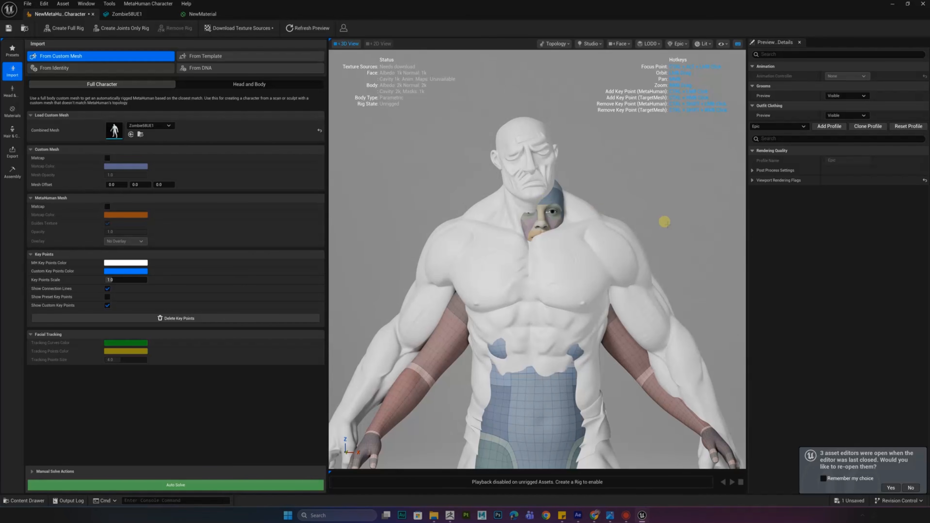
scroll(665, 222, down, 3)
mouse_move(666, 222)
mouse_down()
mouse_move(585, 222)
mouse_move(690, 224)
mouse_move(668, 224)
mouse_up()
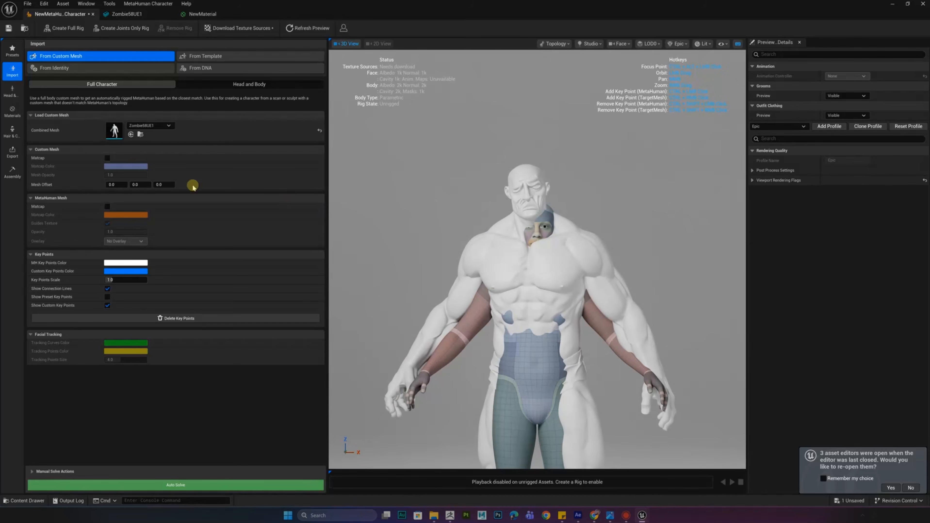
drag(159, 185, 112, 185)
scroll(504, 220, up, 5)
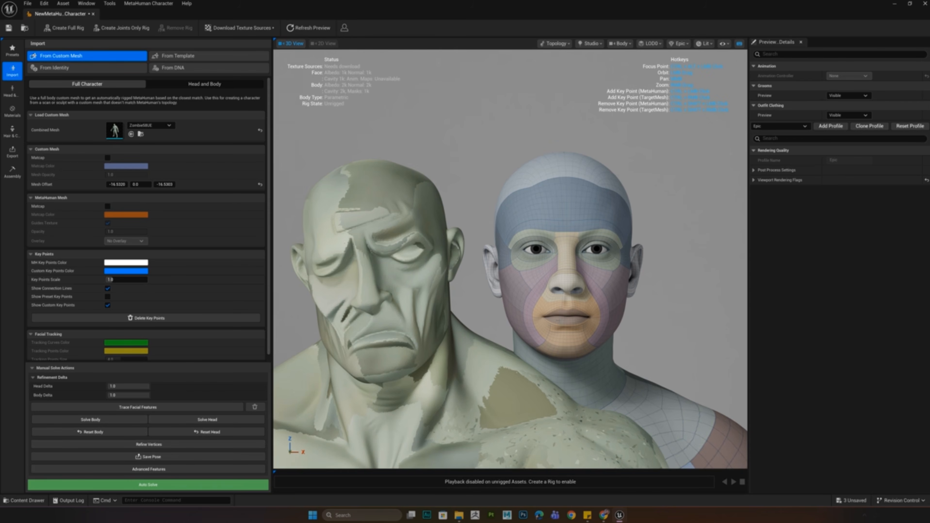
Step: Place matching key point pairs on the lips and eyebrows of the zombie and MetaHuman heads
click(347, 349)
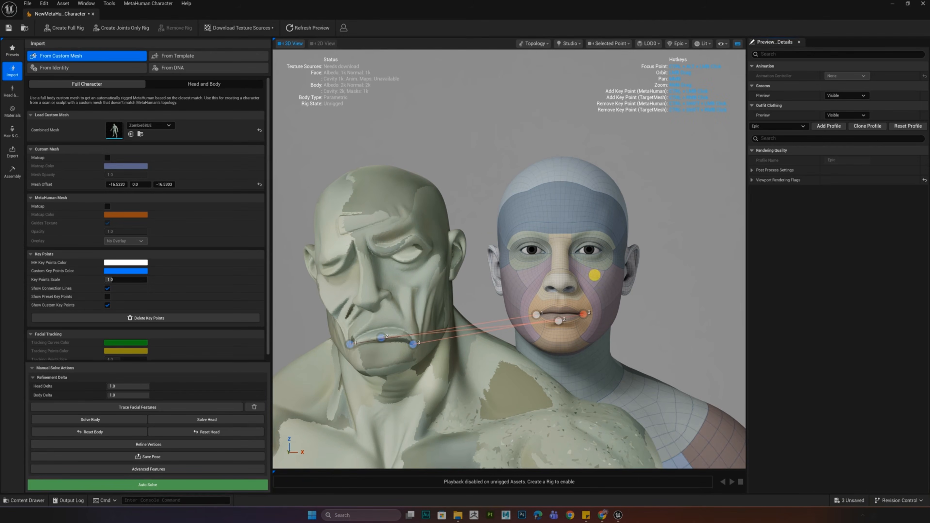
click(352, 238)
click(551, 230)
click(366, 236)
ctrl+click(570, 230)
ctrl+right_click(414, 237)
ctrl+click(600, 229)
ctrl+right_click(431, 244)
ctrl+click(616, 241)
Step: Add further matching key point pairs around the outer brows, eyes, nose, cheeks and ears of both heads
drag(483, 264, 477, 265)
ctrl+right_click(334, 269)
ctrl+click(521, 231)
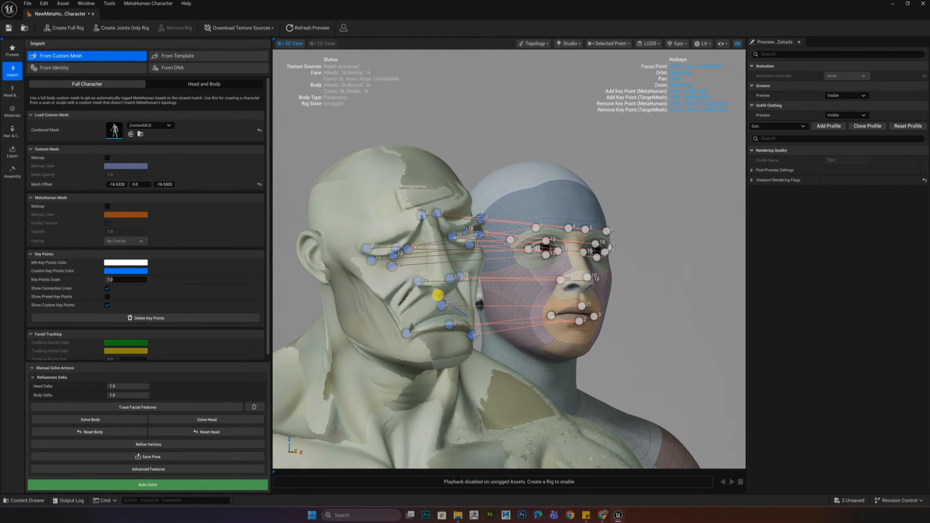
drag(426, 290, 385, 287)
drag(637, 292, 434, 131)
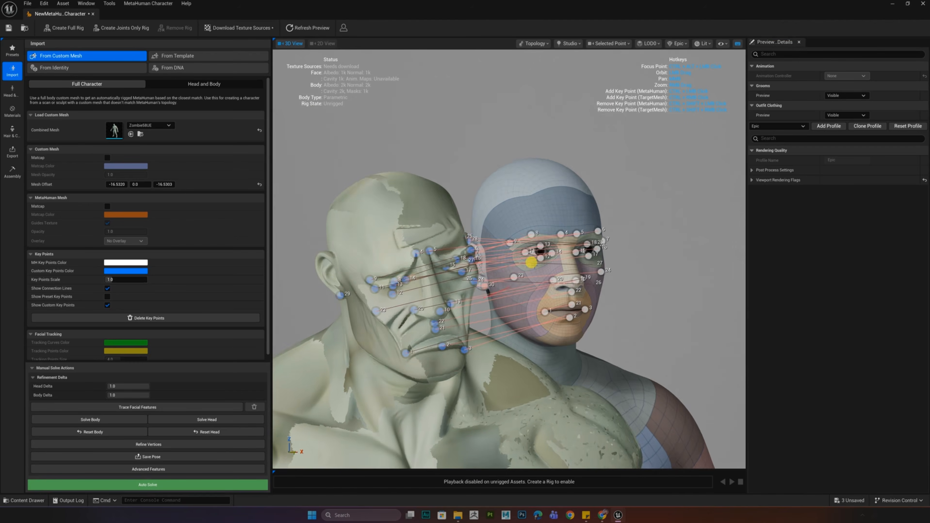
Step: Reset the custom mesh offset to 0.0 on all axes and run Auto Solve to fit the MetaHuman to the zombie
drag(524, 139, 548, 140)
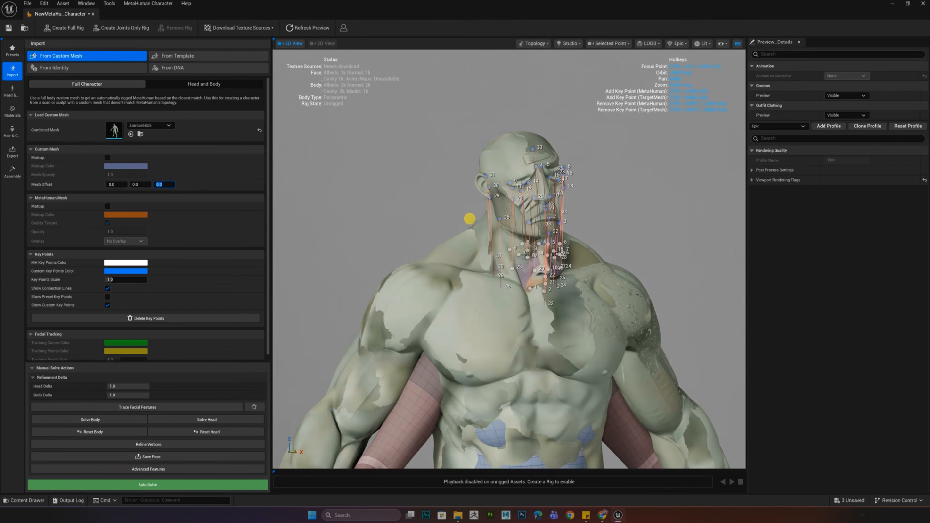
scroll(467, 221, down, 3)
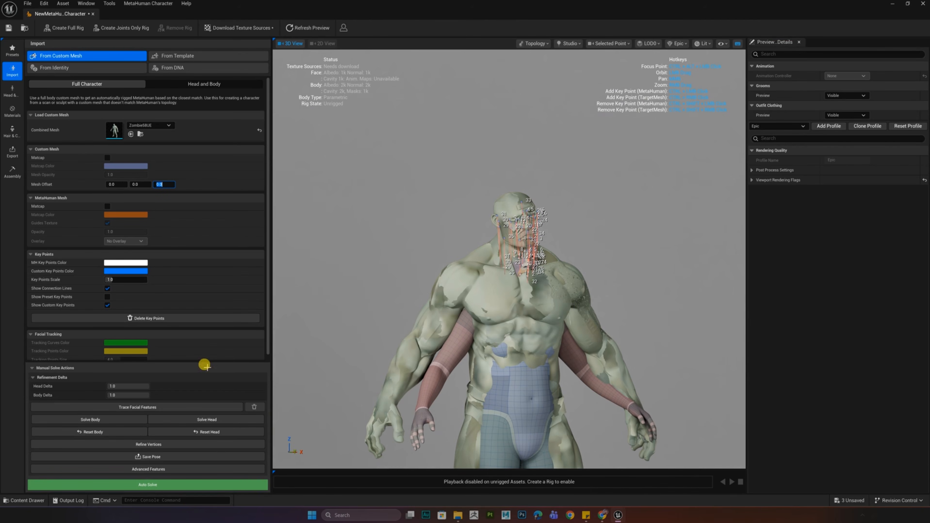
click(168, 485)
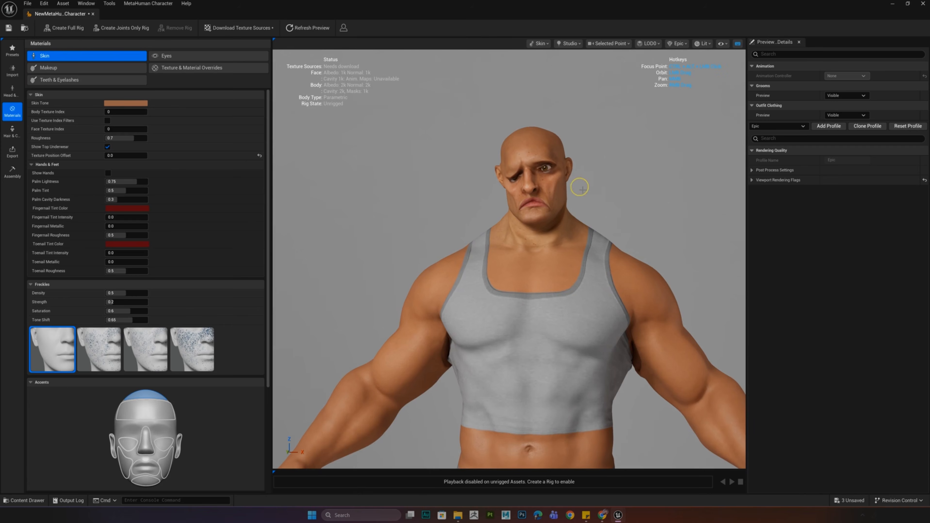
Step: Download the character's face and body texture sources and create a full rig for it
mouse_move(580, 187)
mouse_down()
mouse_move(494, 190)
mouse_move(531, 190)
mouse_move(513, 175)
mouse_move(594, 175)
mouse_up()
click(182, 67)
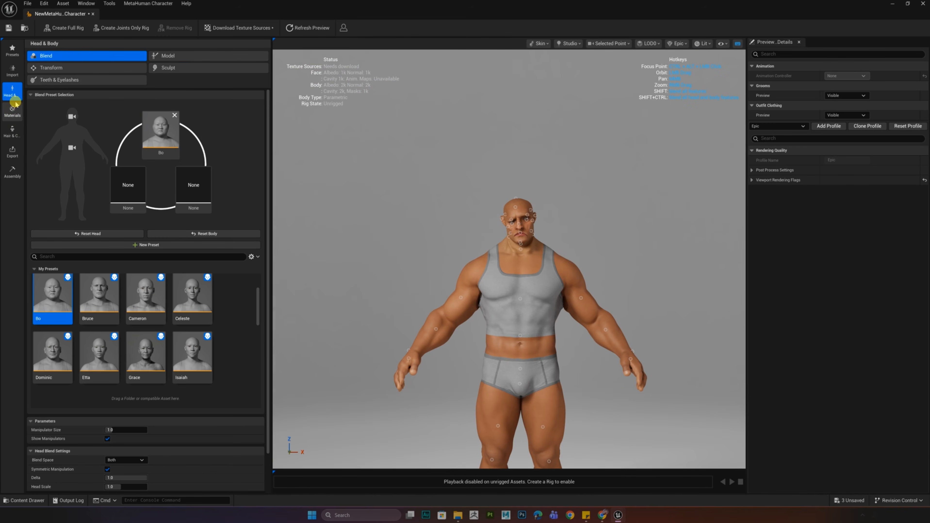
click(13, 109)
click(222, 27)
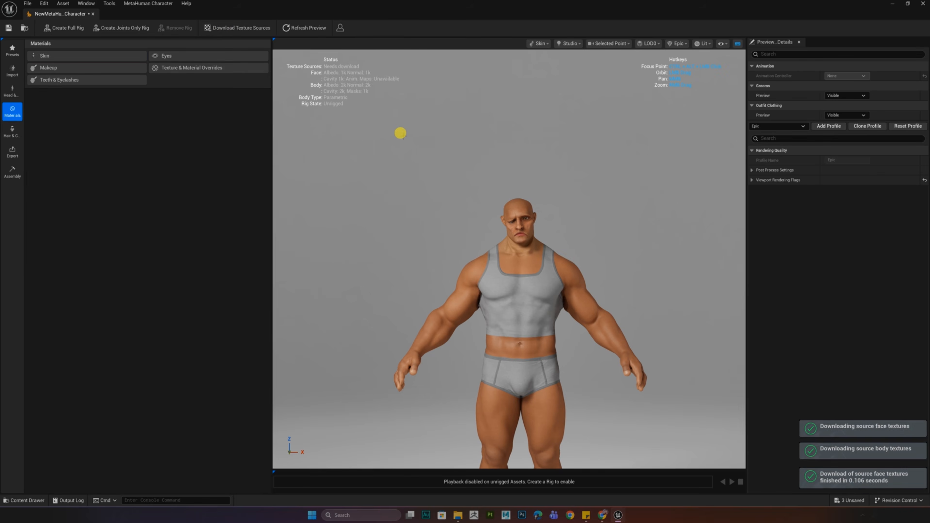
click(70, 27)
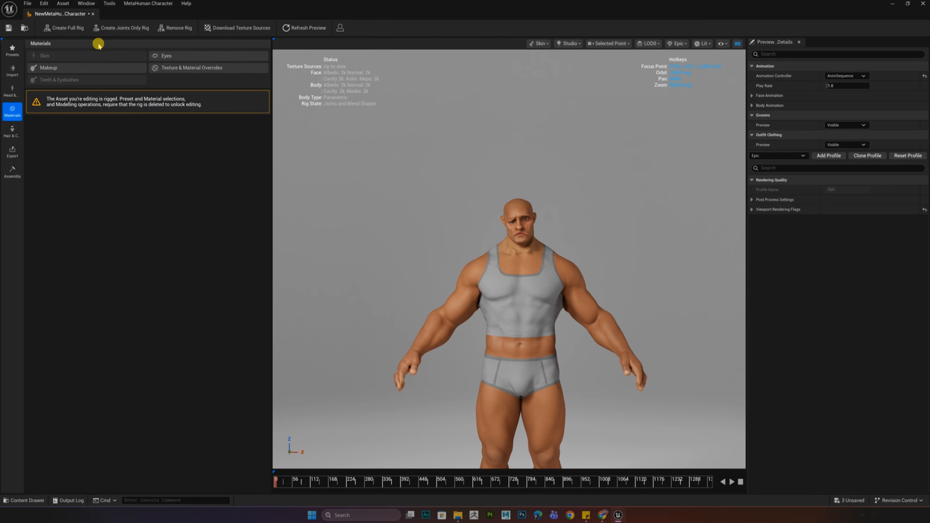
Step: Set the external path of the DCC export to the NewMetaHumanCharacter folder inside zombie\dcc_exp_zombie on the Desktop
click(12, 150)
click(50, 57)
click(50, 58)
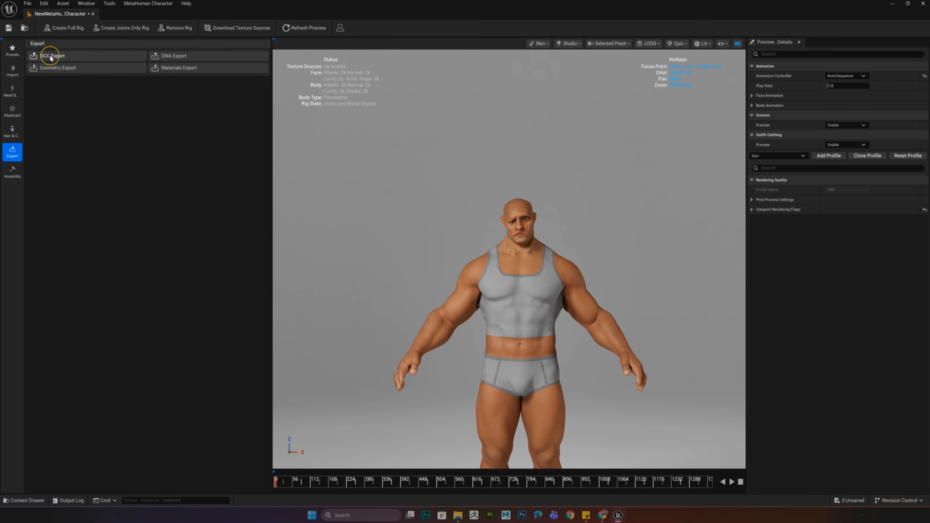
click(52, 57)
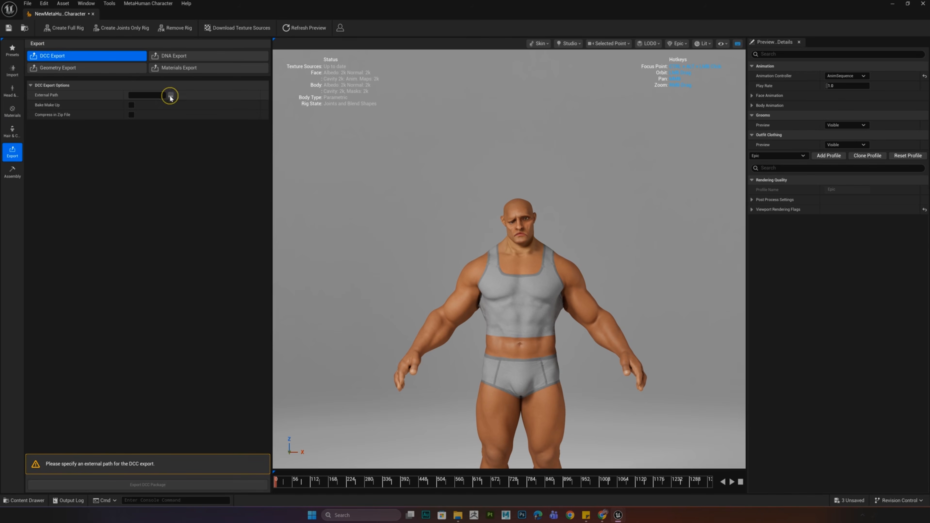
click(170, 96)
click(285, 139)
double_click(282, 148)
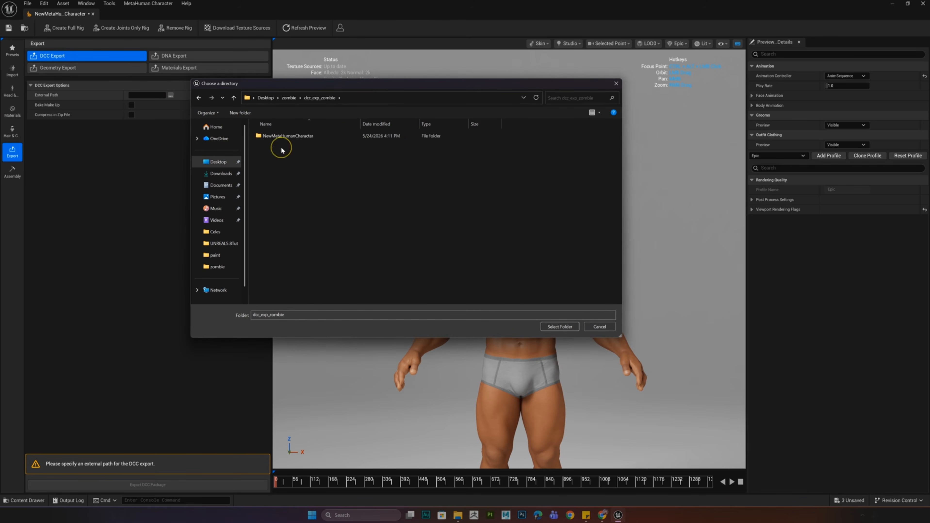
double_click(287, 135)
click(560, 326)
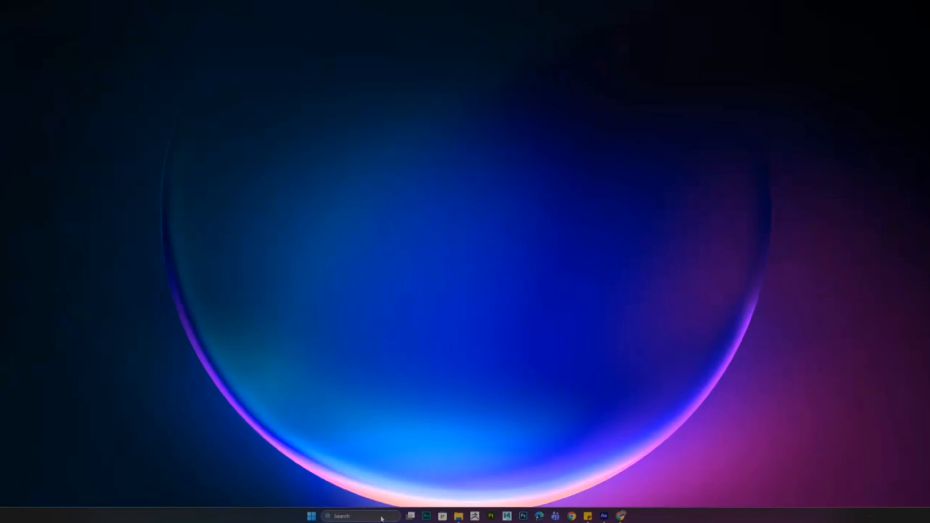
Step: Switch to the Epic Games Launcher and check which plugins are installed for Unreal Engine 5.8.0
click(381, 517)
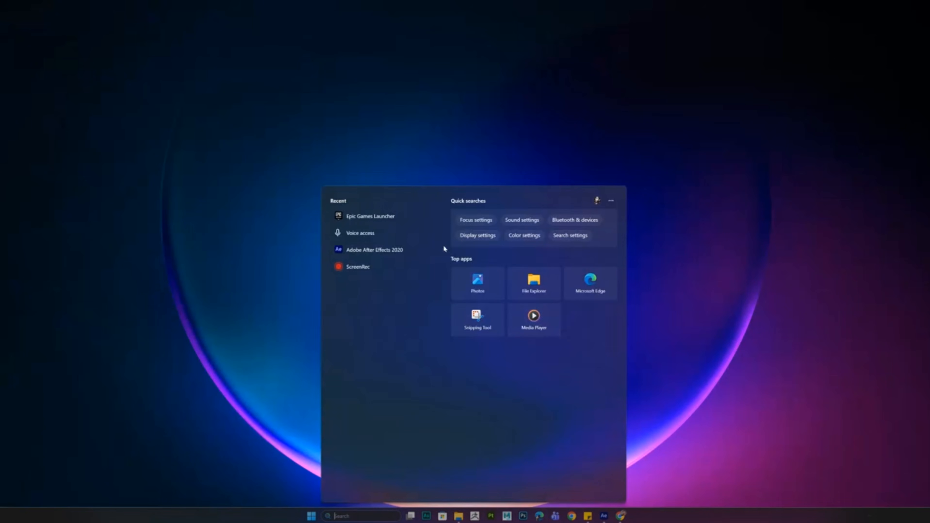
click(357, 216)
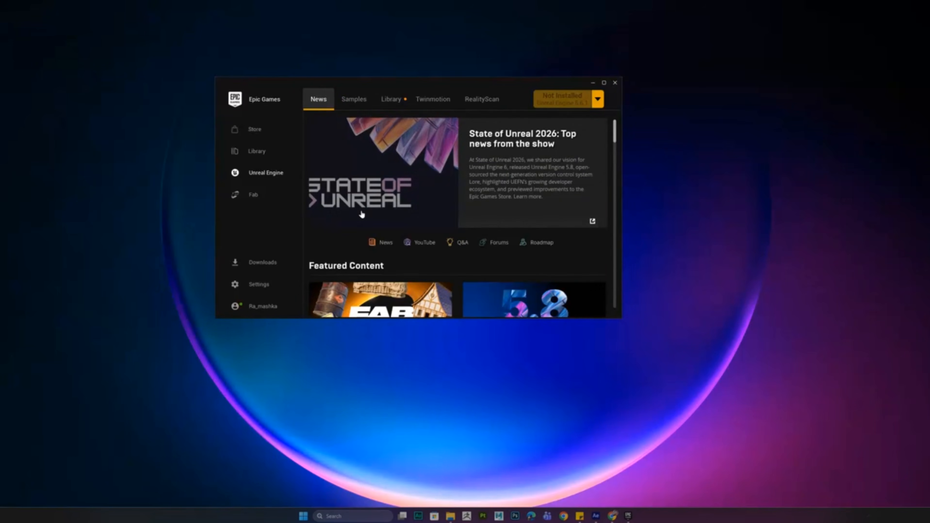
click(391, 98)
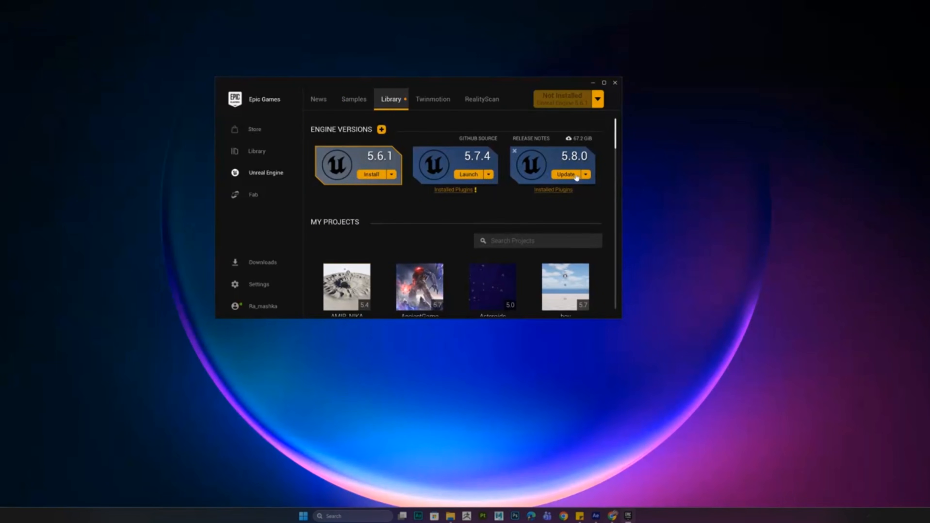
click(556, 190)
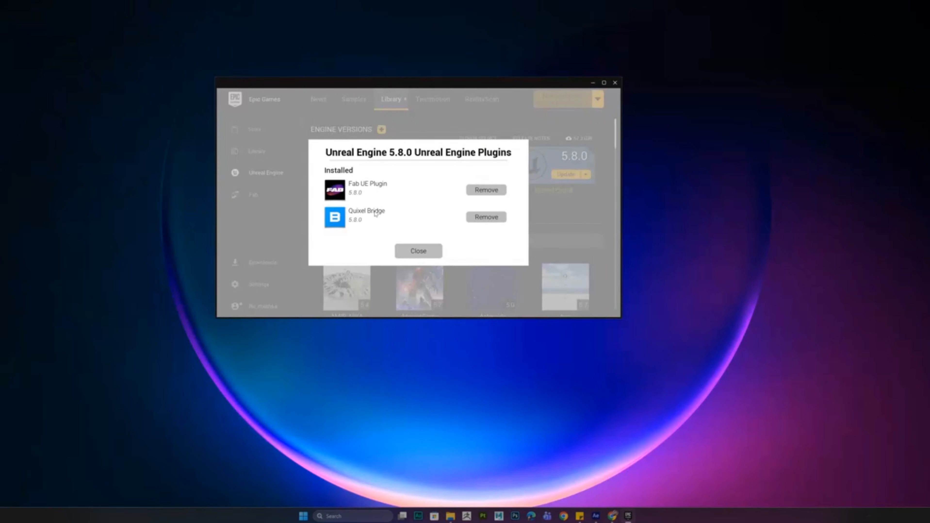
click(418, 251)
Step: Find MetaHuman for Maya on Fab and install the plugin to the 5.8 engine slot
click(249, 196)
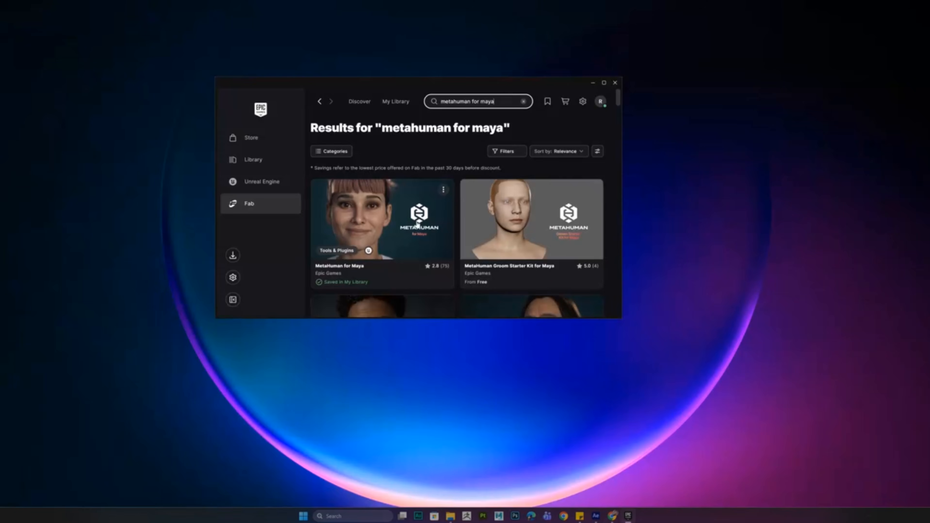
click(417, 221)
scroll(496, 232, down, 2)
scroll(497, 232, down, 2)
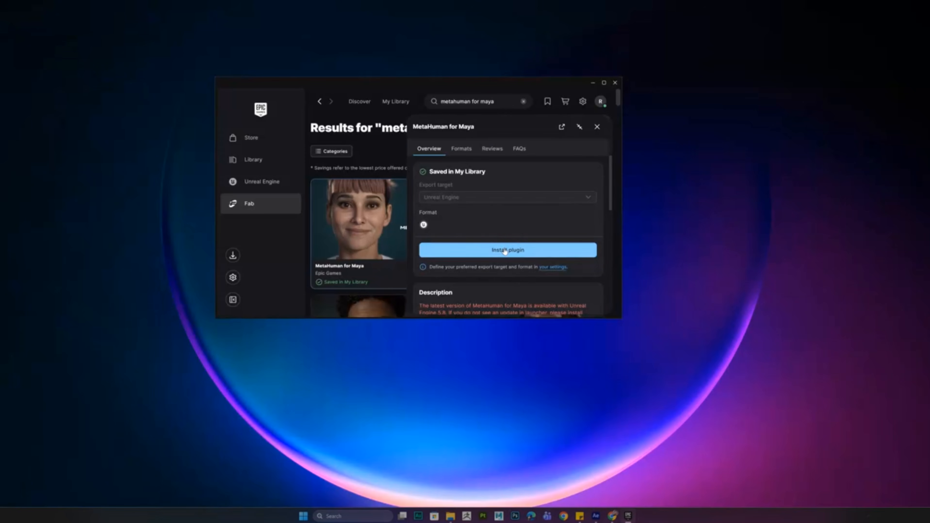
click(505, 251)
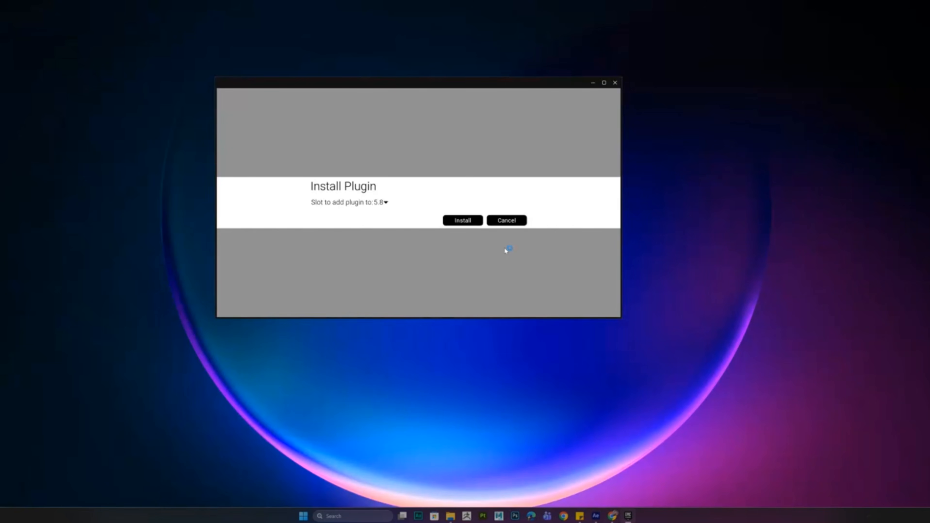
click(385, 202)
click(420, 211)
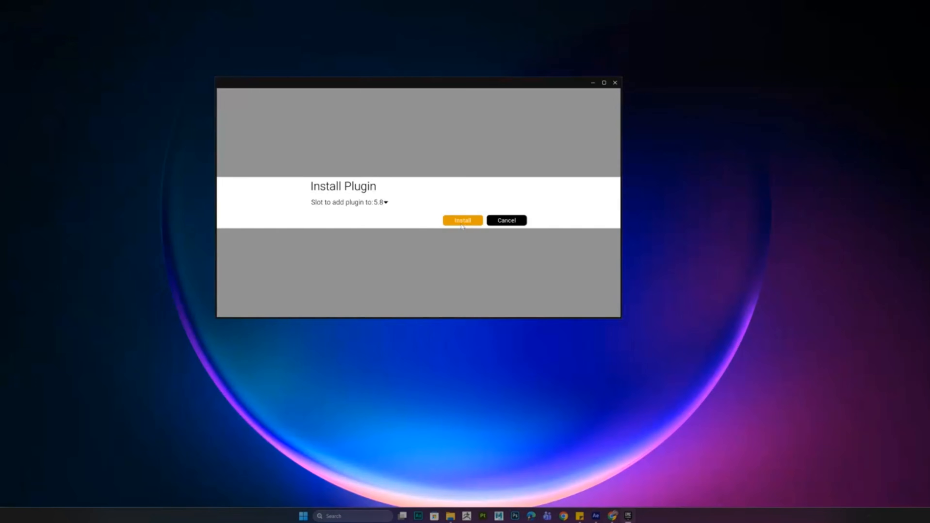
click(463, 221)
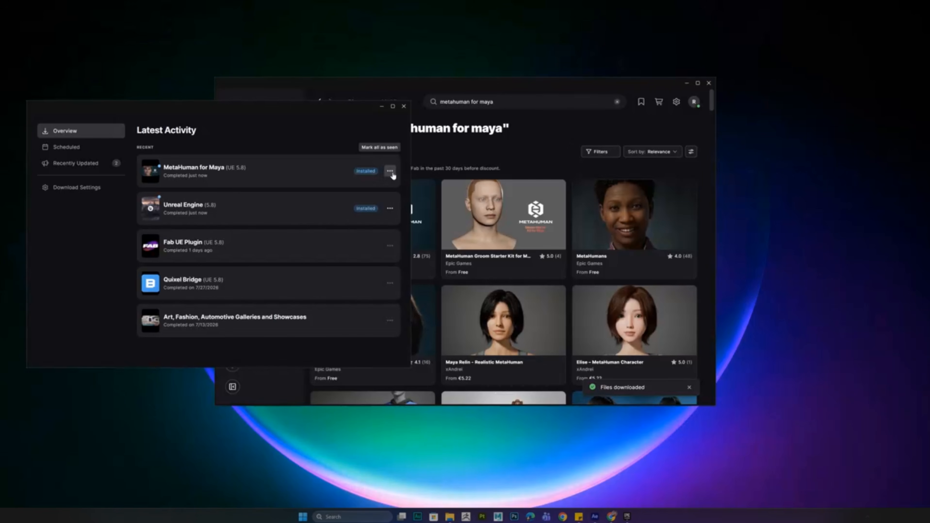
Step: Open the installed MetaHuman for Maya plugin's folder and go into its Content folder
click(207, 170)
double_click(501, 178)
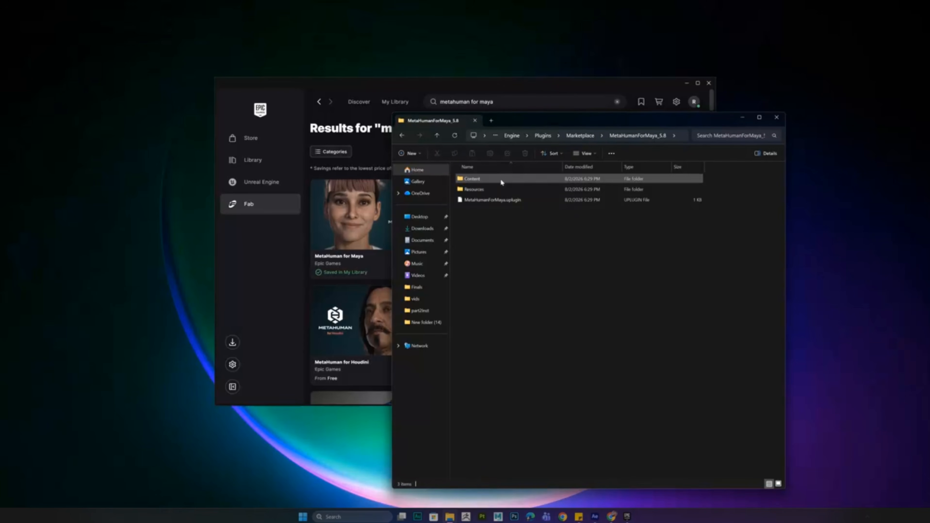
click(495, 200)
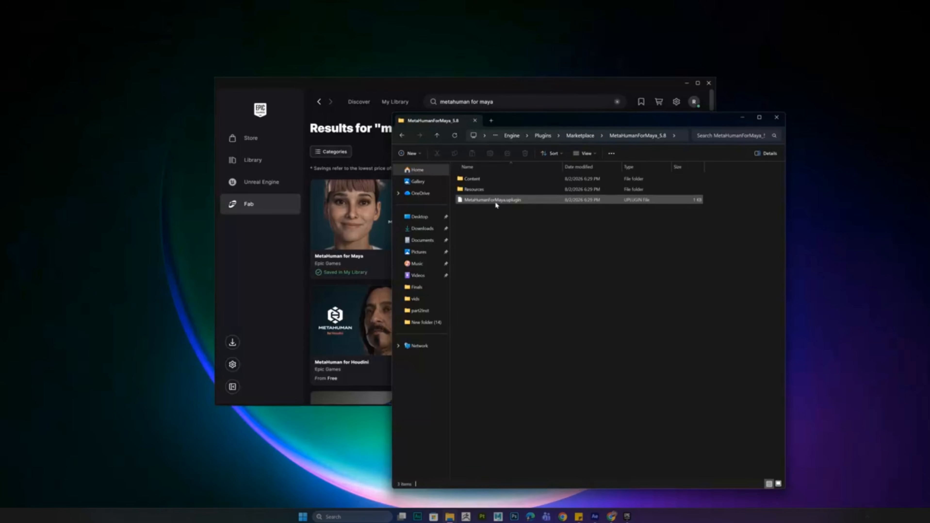
click(482, 179)
double_click(481, 179)
click(481, 179)
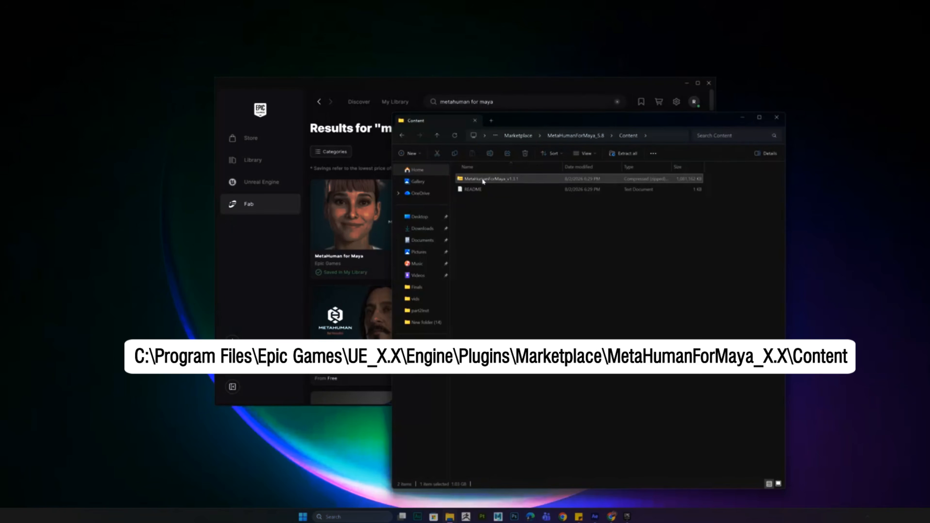
Step: Extract the MetaHumanForMaya_v1.3.1 archive into Documents\maya\modules and open the maya folder in Documents
right_click(483, 181)
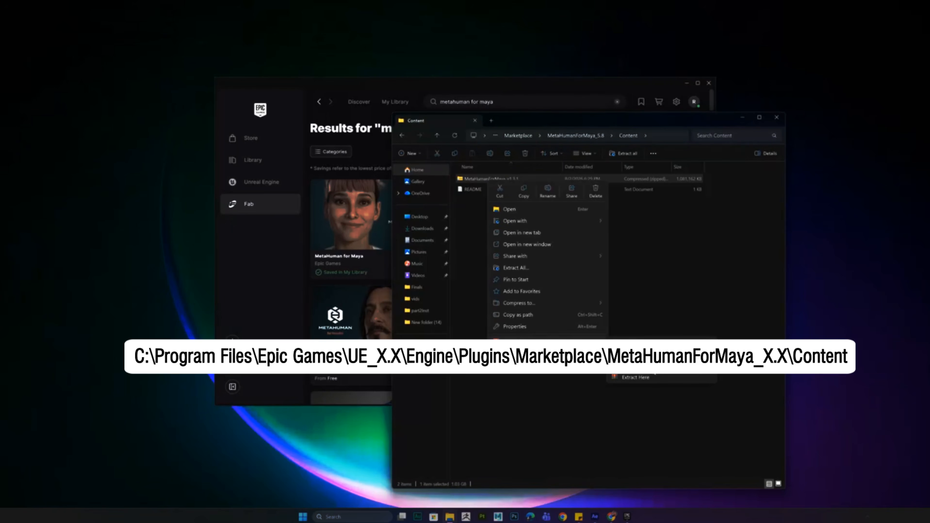
click(500, 269)
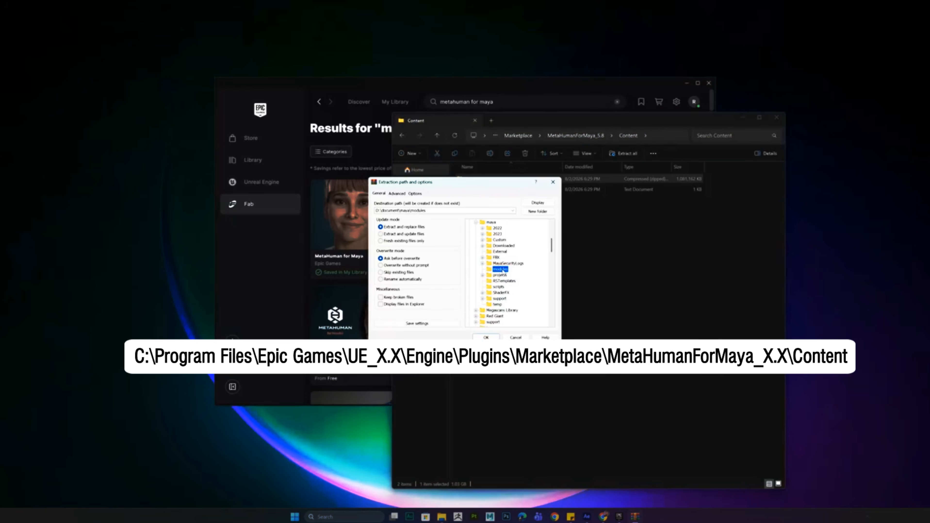
click(487, 336)
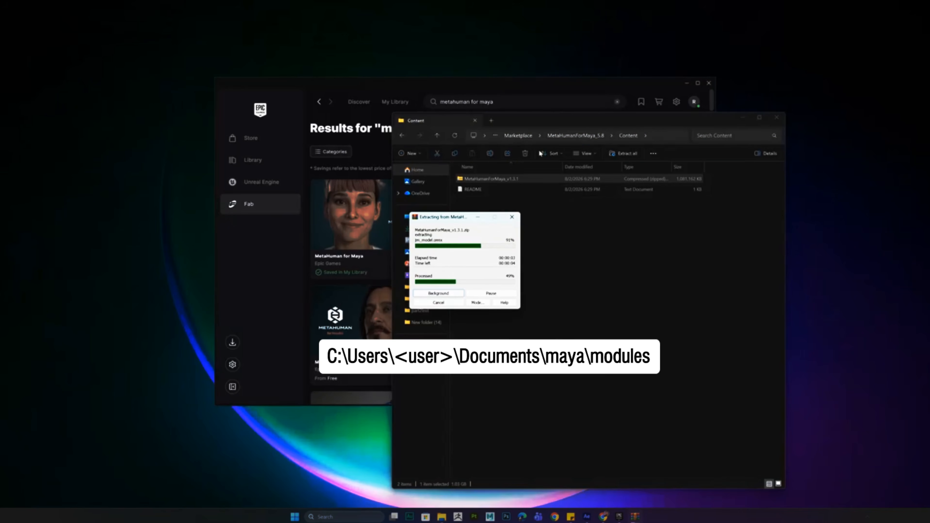
click(491, 121)
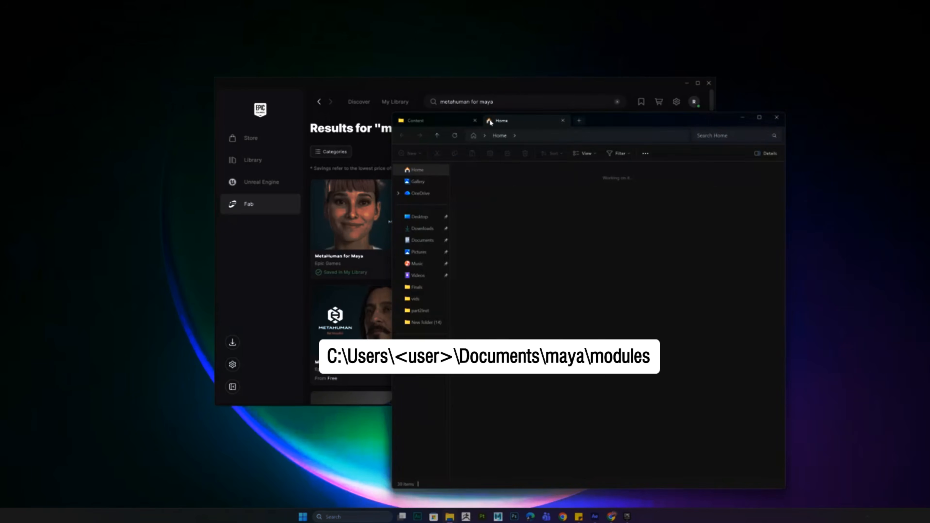
click(415, 241)
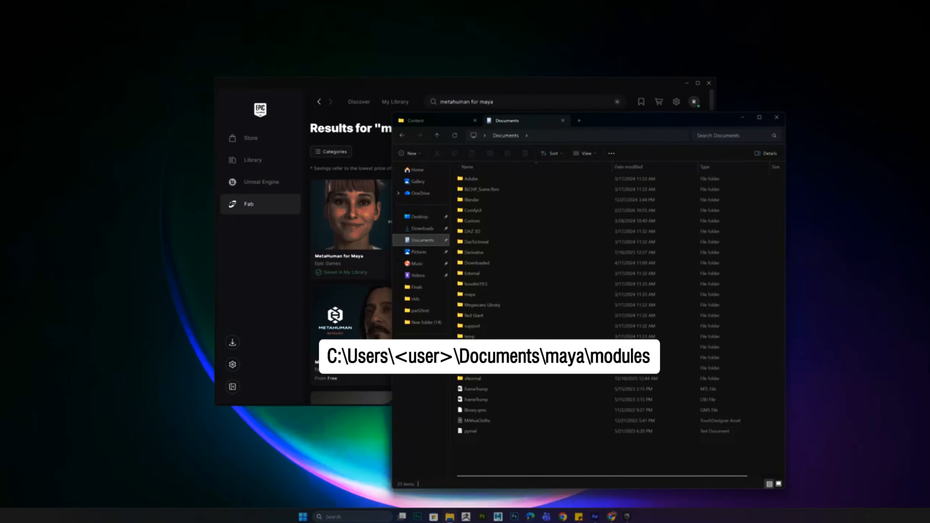
double_click(470, 294)
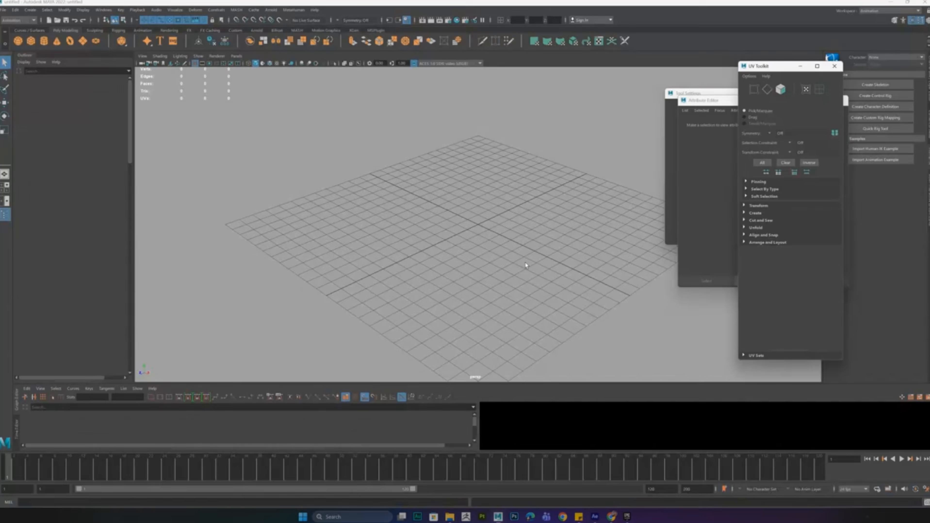
Step: In Maya, find the MetaHuman plug-in in the Plug-in Manager with the filter "metahu" and load it
click(104, 10)
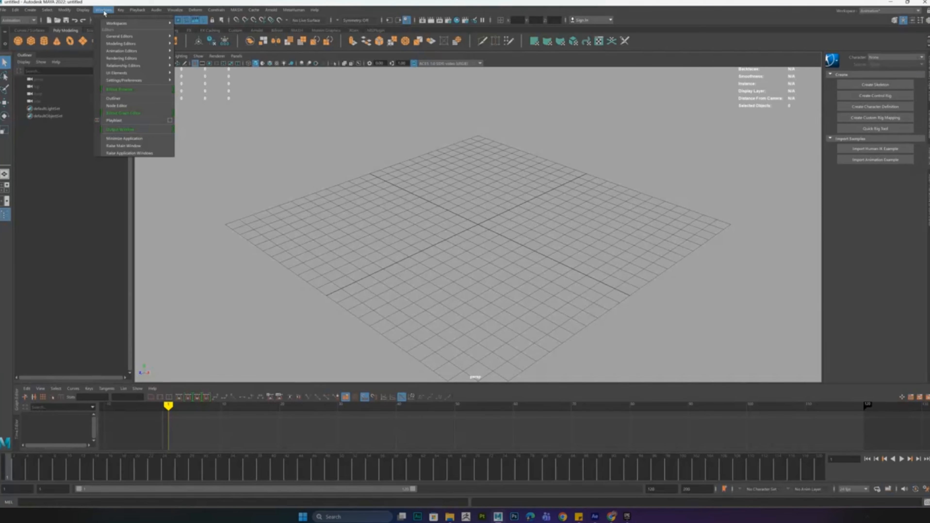
mouse_move(139, 80)
click(213, 134)
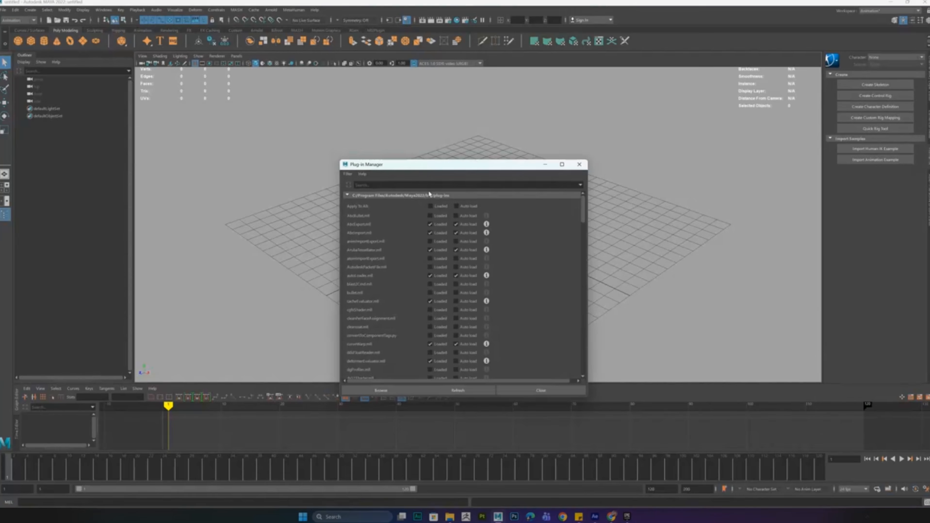
click(420, 185)
text(metahu)
click(431, 208)
click(543, 390)
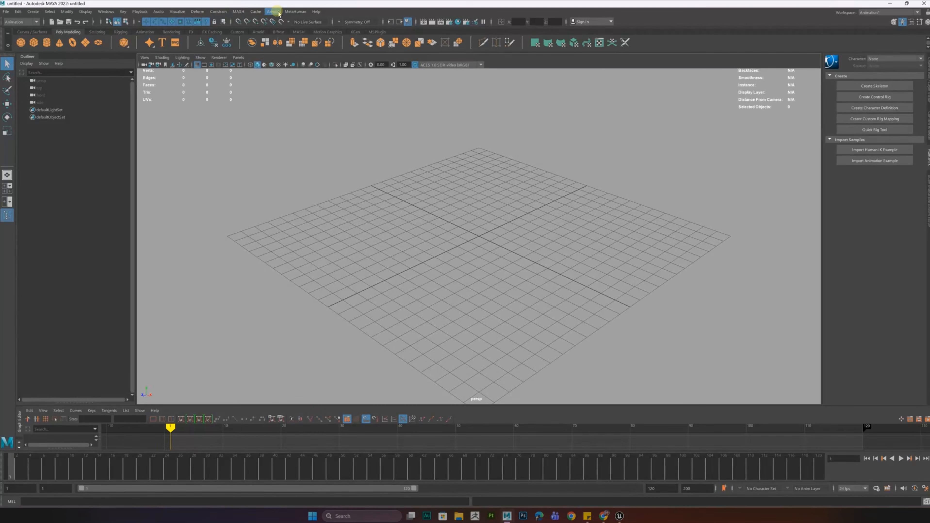
Step: Open the MetaHuman Character Assembler and set its MetaHumans directory to zombie\dcc_exp_zombie on the Desktop
click(305, 13)
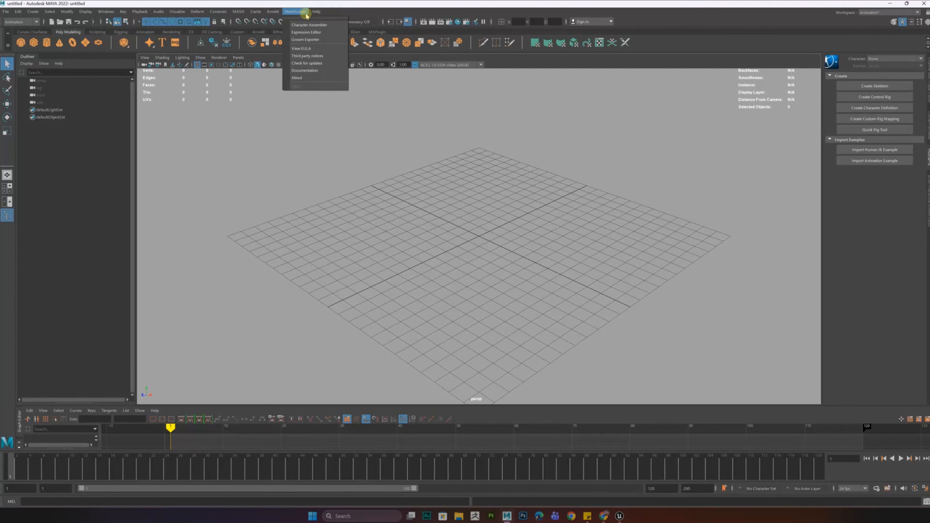
click(313, 30)
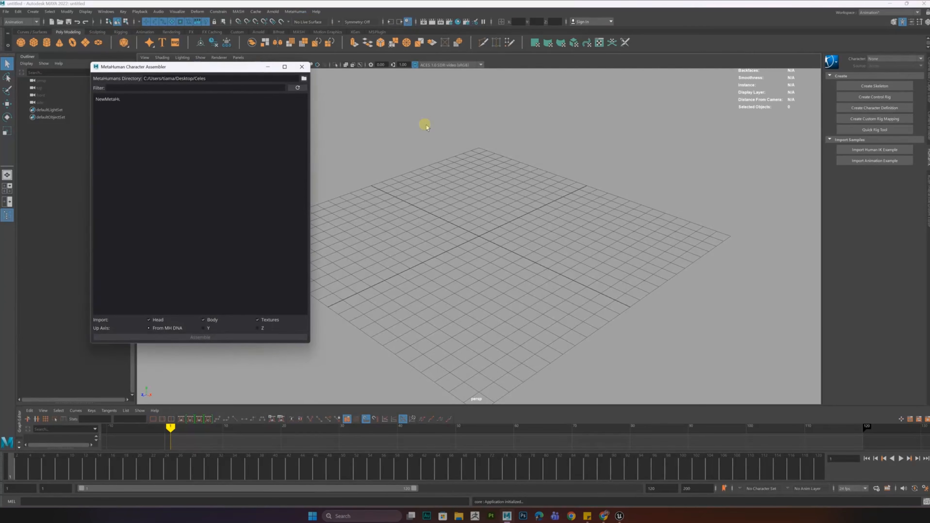
click(304, 78)
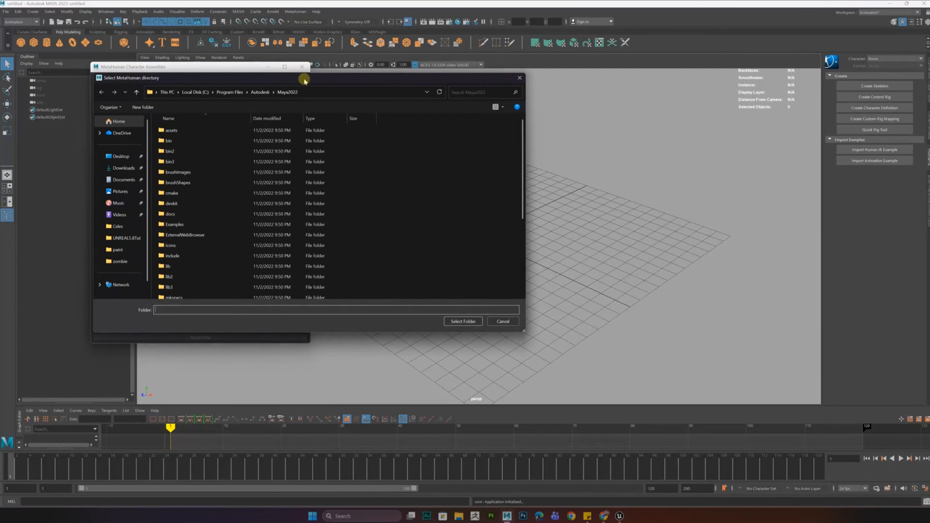
click(110, 157)
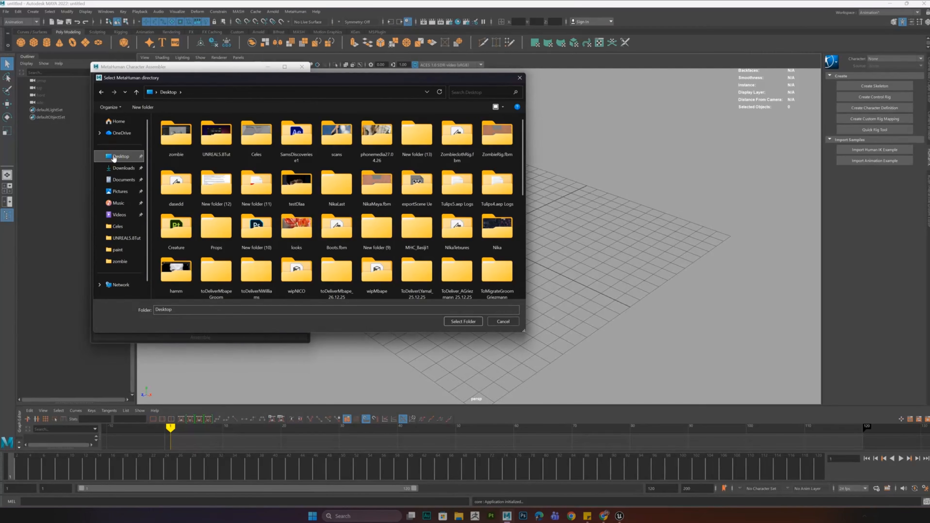
double_click(179, 149)
click(179, 148)
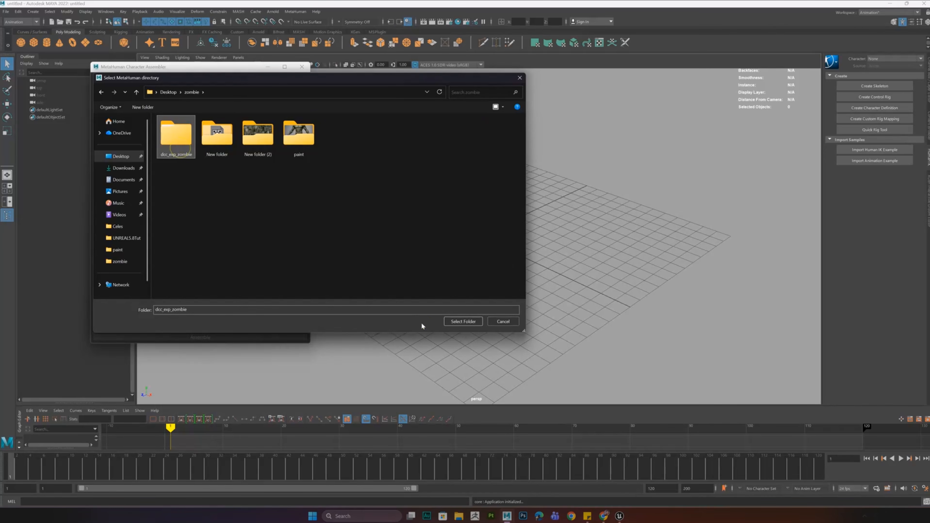
click(469, 326)
Step: Assemble the exported MetaHuman character in the scene with its head, body and textures
click(114, 114)
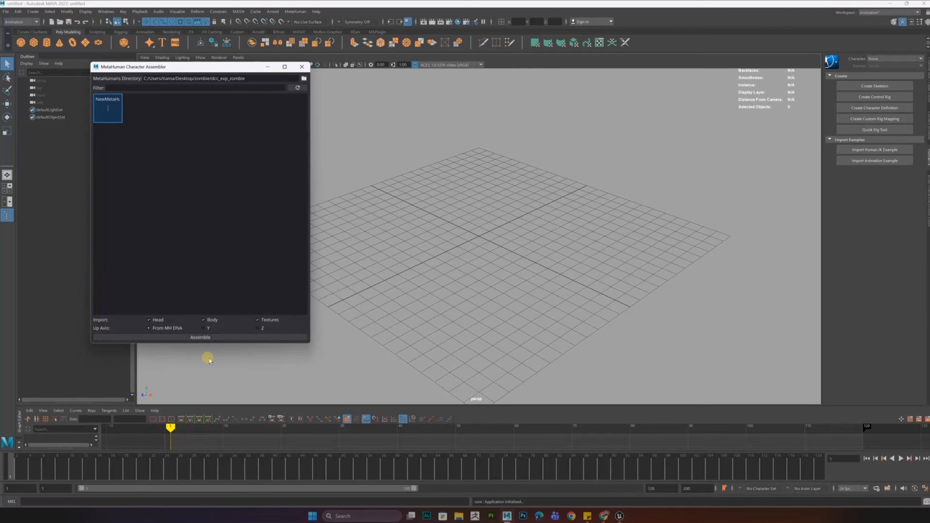
click(205, 338)
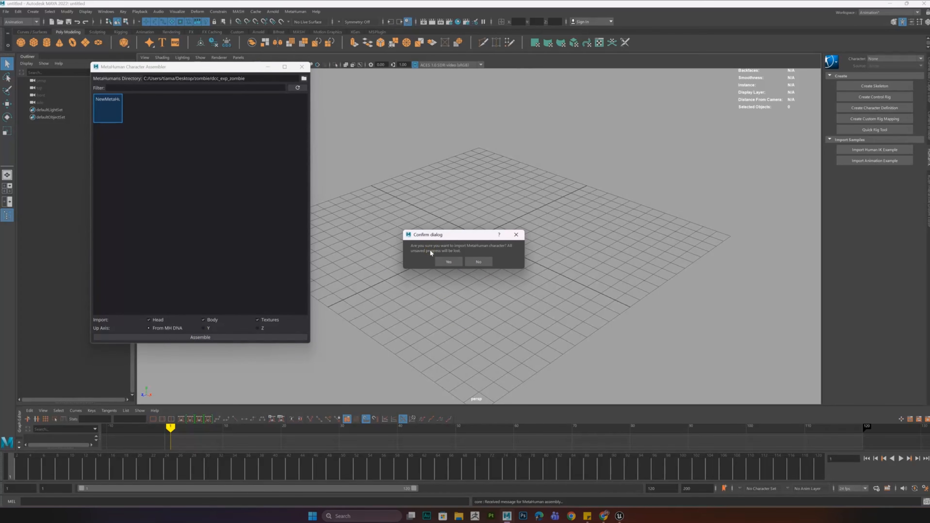
click(456, 262)
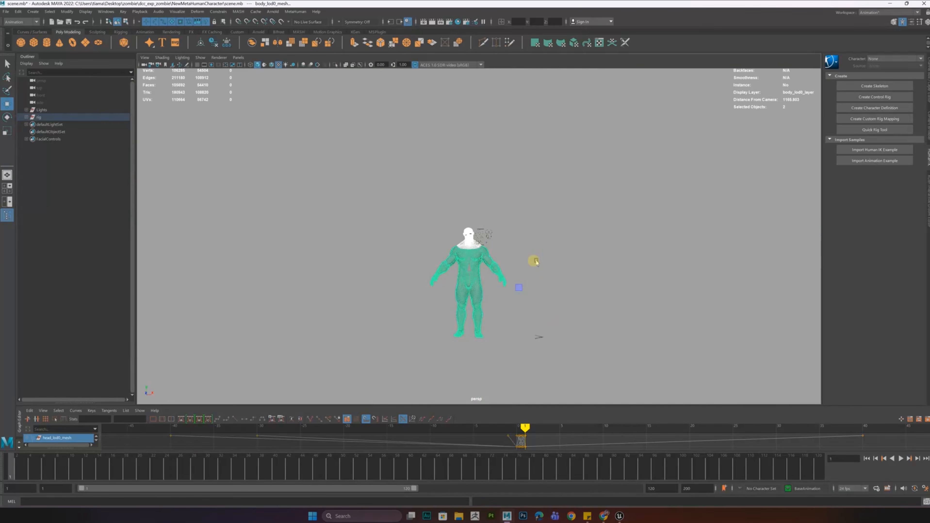
Step: Unparent the duplicated head and body meshes from the rig and combine them into one mesh
mouse_move(521, 273)
mouse_down()
mouse_move(535, 272)
mouse_move(523, 273)
mouse_up()
key(shift+p)
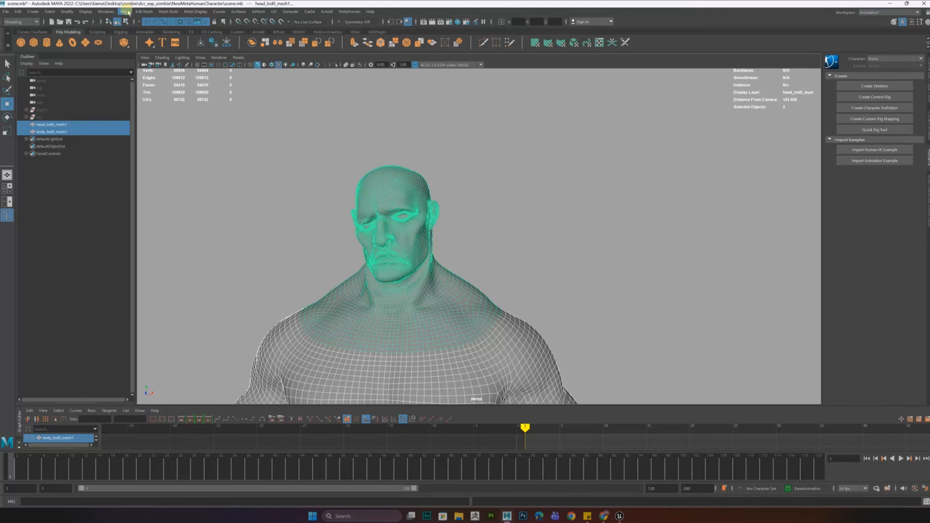
click(125, 11)
mouse_move(146, 33)
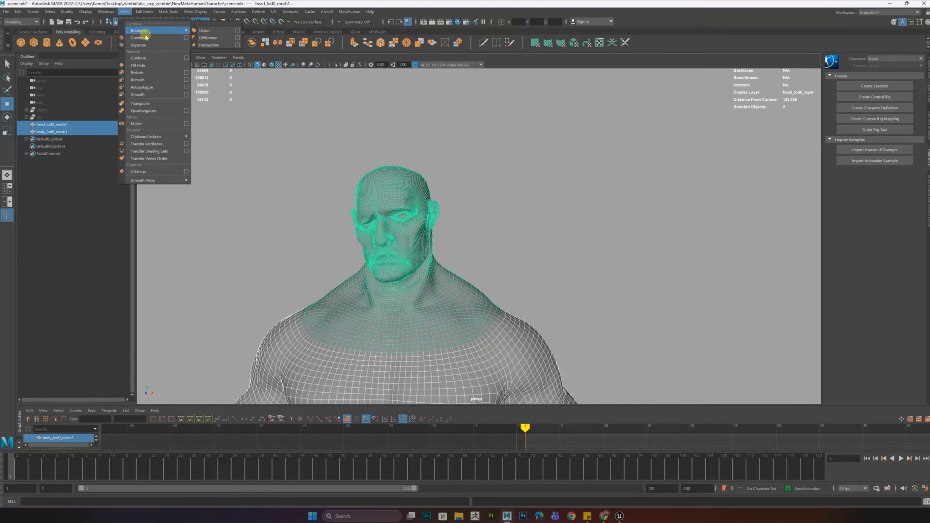
click(139, 37)
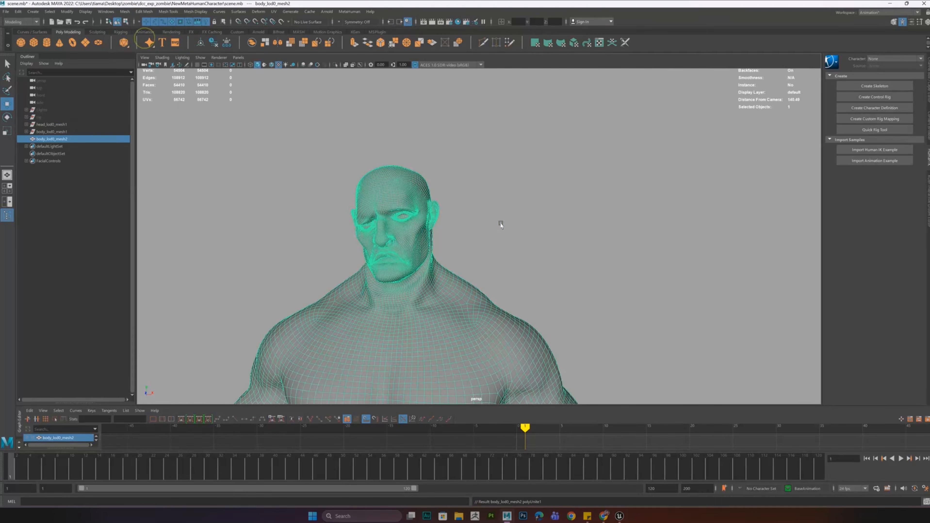
Step: Paint-select the vertices around the neck, chest and shoulder seam of the combined mesh and merge them
right_drag(482, 295, 451, 295)
scroll(454, 295, down, 5)
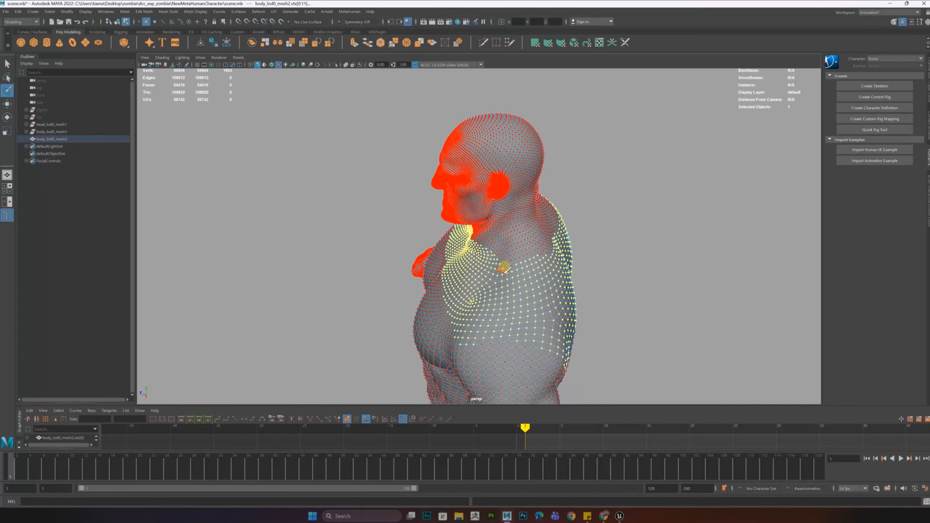
drag(546, 252, 562, 233)
mouse_move(588, 196)
alt+mouse_down()
mouse_move(538, 200)
mouse_move(522, 223)
alt+mouse_up()
mouse_move(526, 366)
alt+mouse_down()
mouse_move(514, 360)
mouse_move(627, 352)
mouse_move(485, 322)
alt+mouse_up()
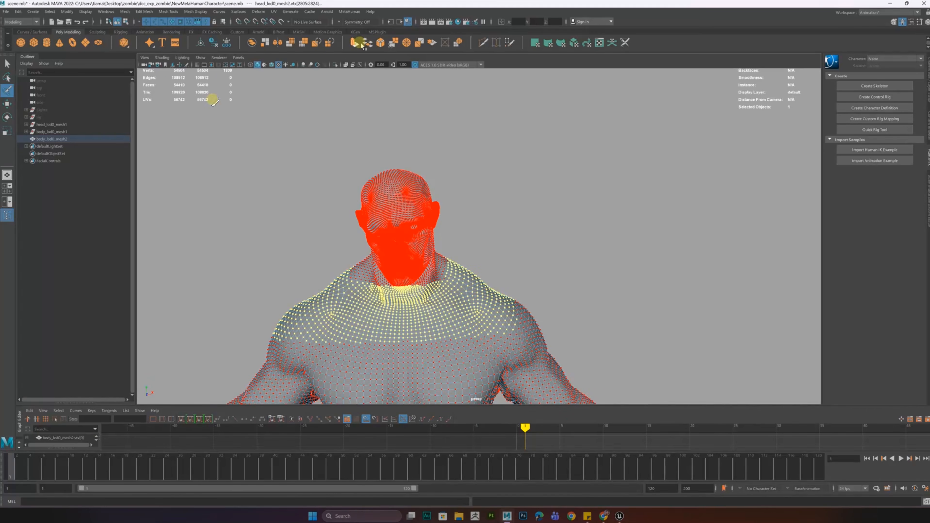
click(390, 43)
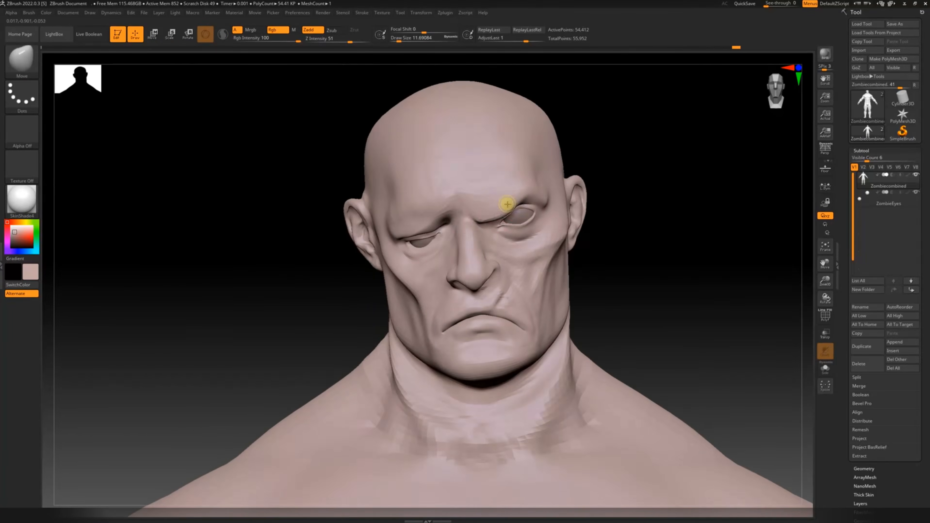
Step: Refine the combined zombie head and body mesh with the Move and DamStandard brushes, smoothing the surface between strokes
key(space)
drag(483, 263, 485, 263)
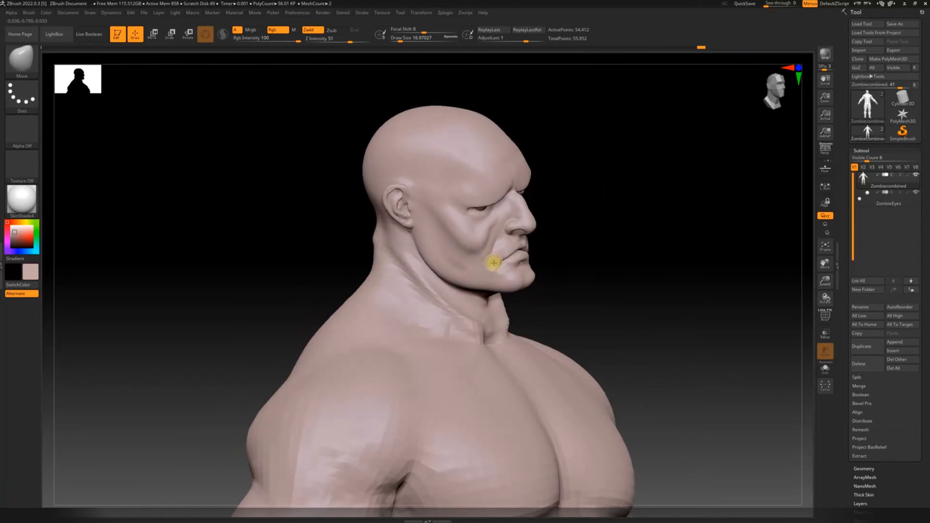
key(b)
key(d)
key(s)
mouse_move(588, 242)
right_down()
mouse_move(533, 280)
mouse_move(533, 262)
mouse_move(503, 256)
right_up()
drag(503, 255, 503, 227)
mouse_move(502, 228)
right_down()
mouse_move(541, 212)
mouse_move(601, 230)
mouse_move(580, 259)
mouse_move(495, 178)
mouse_move(716, 274)
mouse_move(596, 222)
mouse_move(509, 228)
right_up()
shift+drag(509, 229, 459, 246)
mouse_move(459, 245)
right_down()
mouse_move(519, 212)
mouse_move(508, 224)
mouse_move(591, 214)
mouse_move(449, 193)
mouse_move(503, 203)
mouse_move(453, 175)
mouse_move(488, 182)
mouse_move(461, 160)
mouse_move(552, 223)
mouse_move(498, 252)
mouse_move(445, 237)
mouse_move(503, 209)
right_up()
shift+drag(503, 209, 492, 190)
mouse_move(492, 190)
right_down()
mouse_move(471, 245)
mouse_move(536, 347)
mouse_move(551, 276)
mouse_move(573, 247)
mouse_move(577, 386)
right_up()
key(b)
click(551, 277)
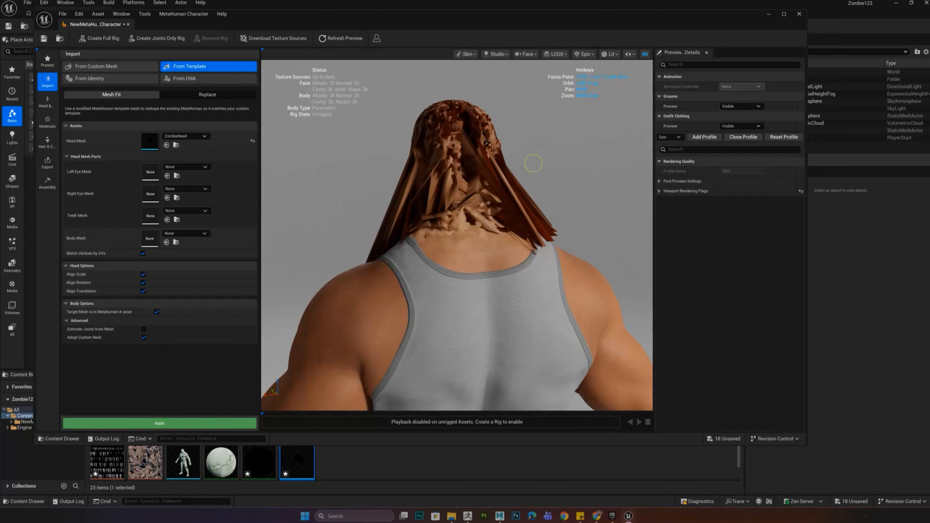
drag(533, 163, 432, 166)
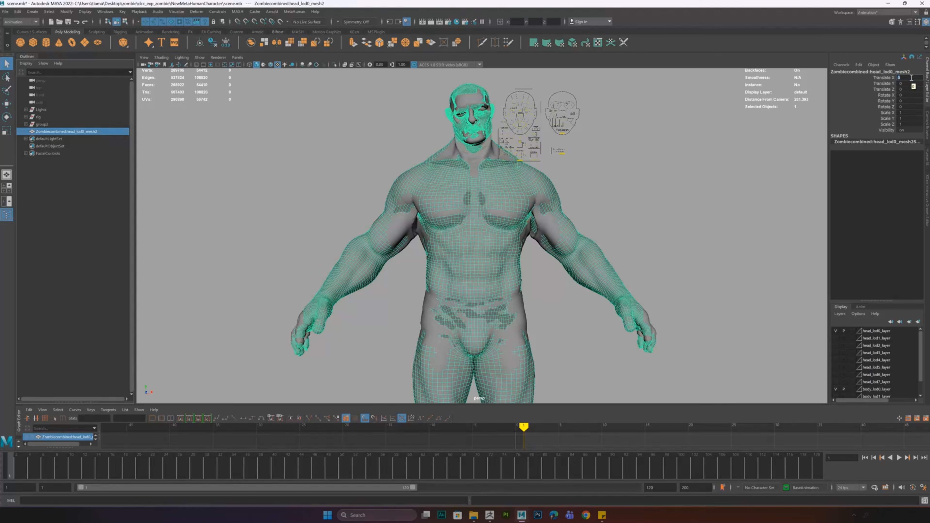
Step: Offset the combined zombie mesh by 20 in Translate X so it stands beside the rigged character
text(20)
key(Return)
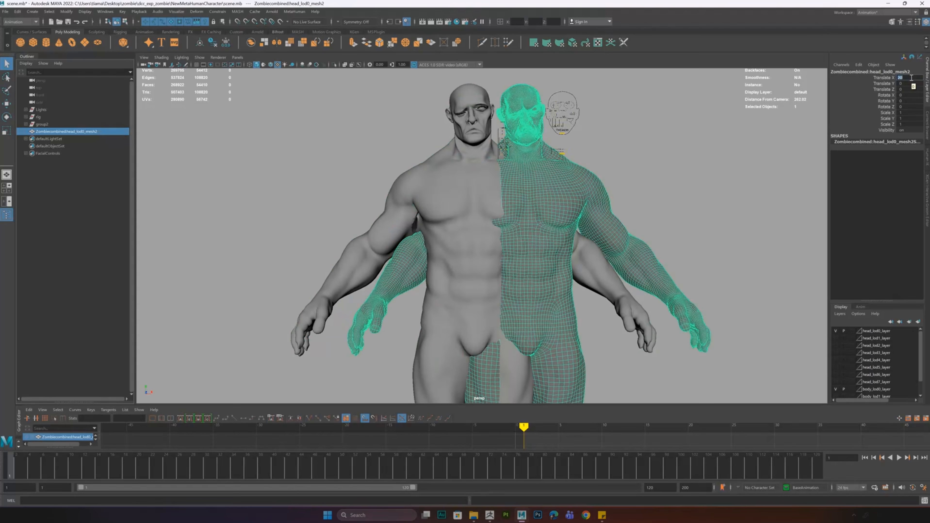
click(443, 159)
scroll(432, 159, up, 6)
alt+drag(432, 158, 486, 146)
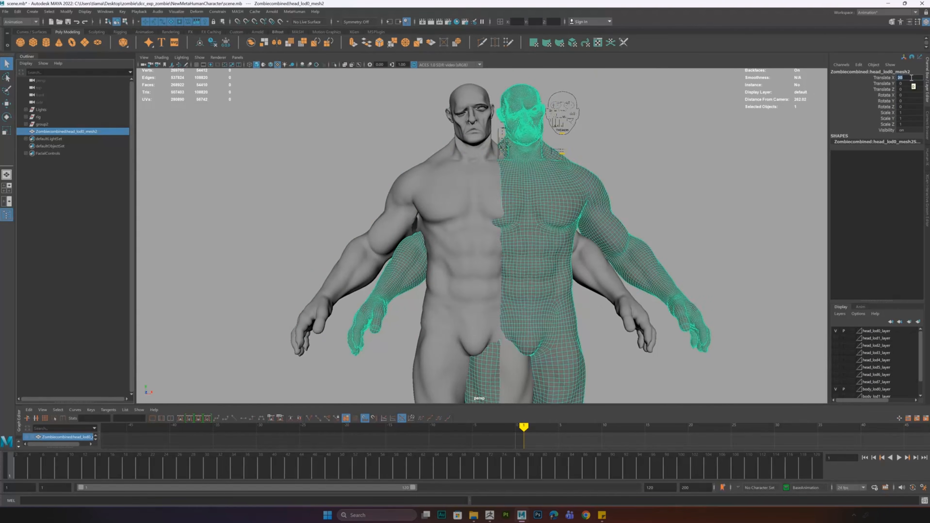
click(431, 156)
scroll(431, 155, up, 6)
alt+drag(432, 156, 355, 114)
Step: Select the edges along the head-to-body seam across the chest and shoulder of the combined mesh and detach them
right_drag(653, 311, 653, 325)
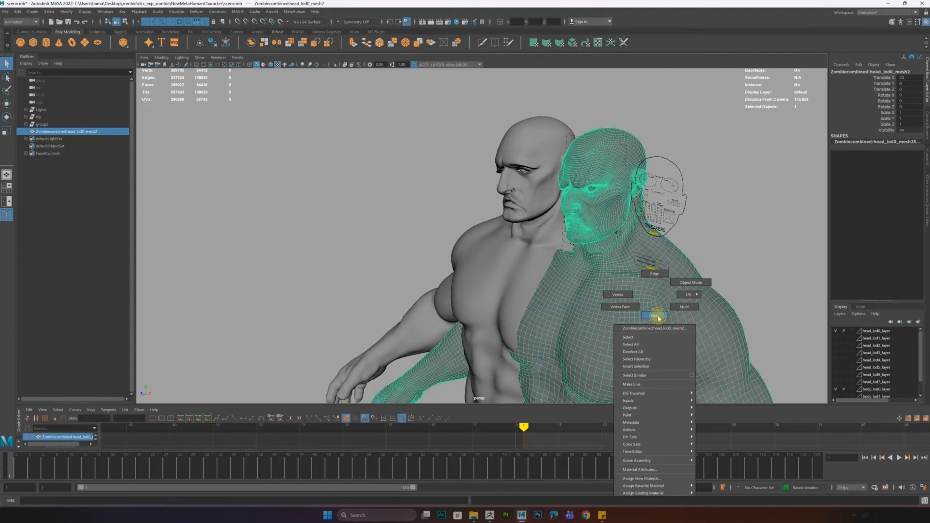
click(655, 300)
key(f)
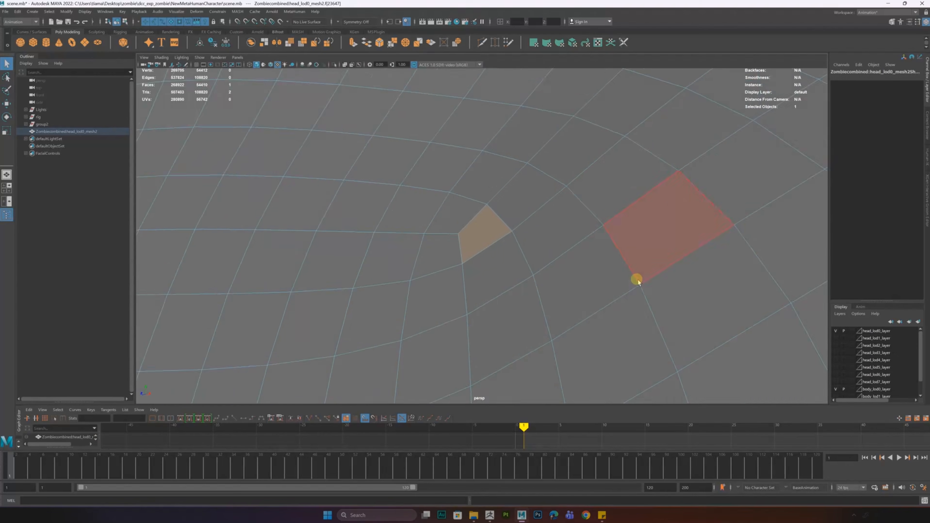
scroll(637, 280, down, 5)
alt+drag(490, 273, 485, 244)
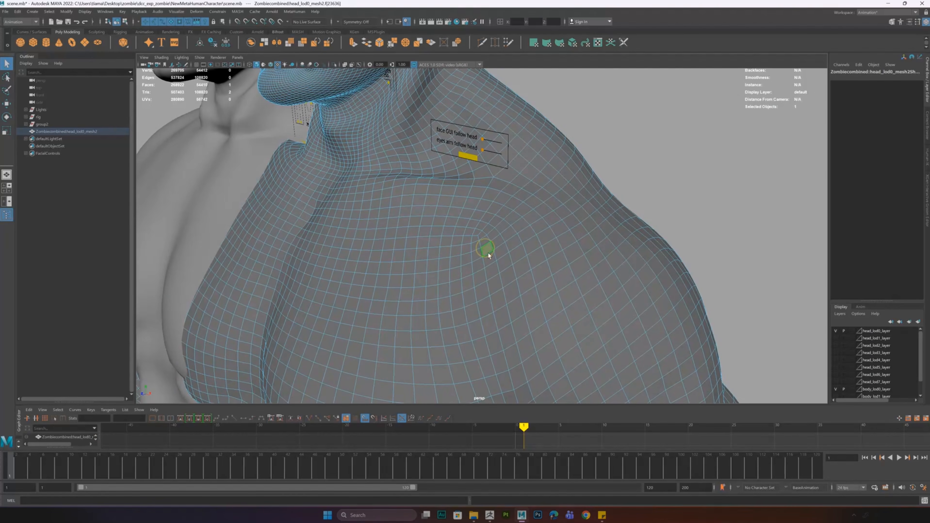
right_drag(495, 260, 494, 238)
click(501, 257)
shift+right_drag(417, 285, 415, 409)
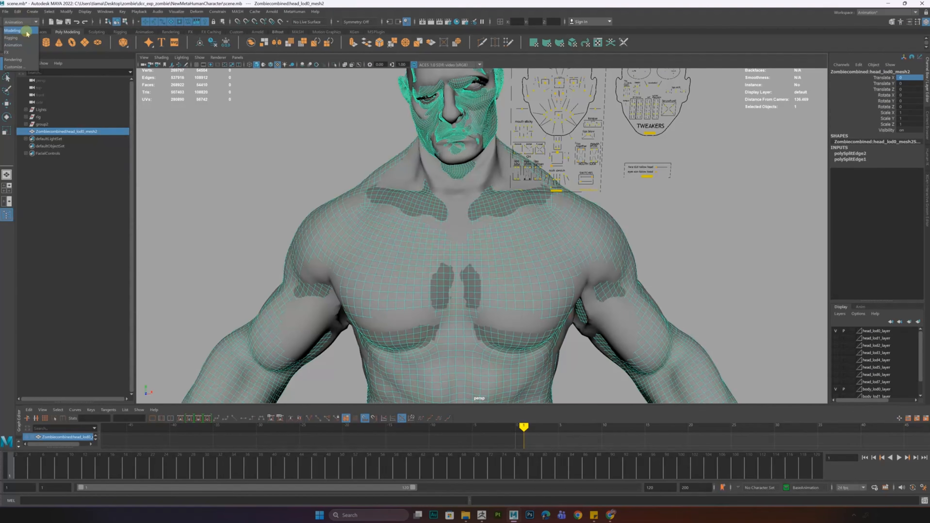
Step: Separate the combined mesh into its head and body pieces and delete their construction history
click(15, 29)
click(124, 11)
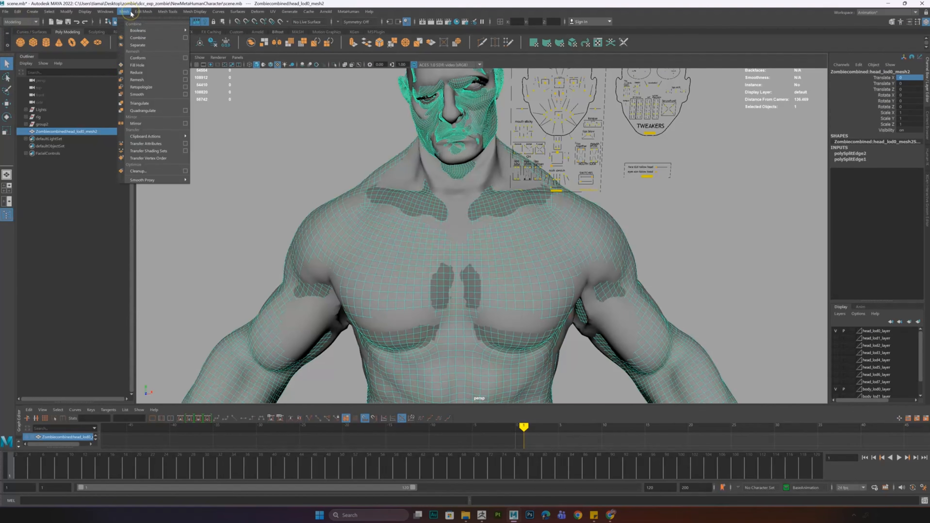
click(137, 44)
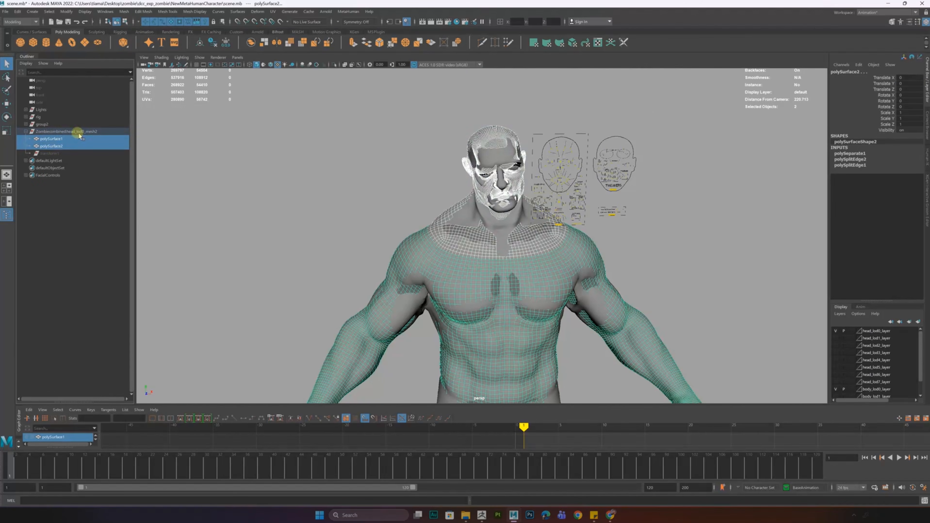
click(17, 12)
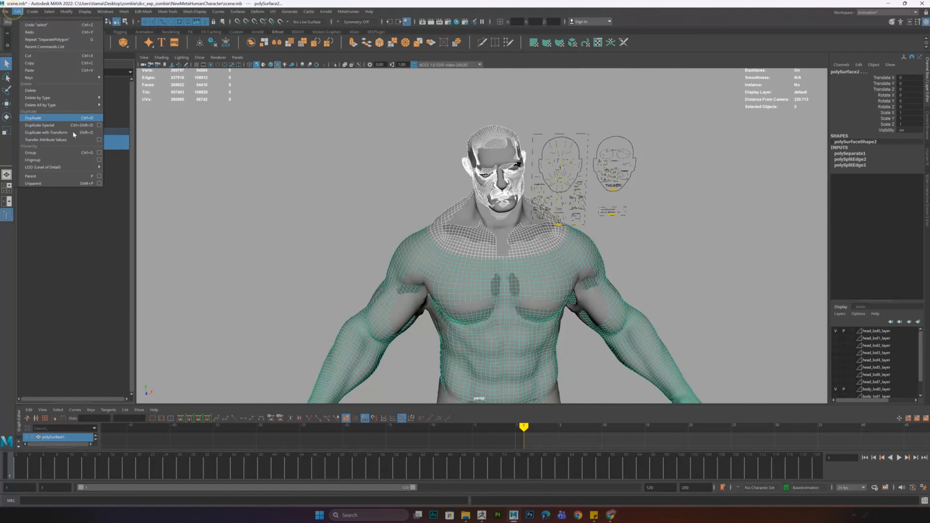
mouse_move(83, 97)
click(129, 99)
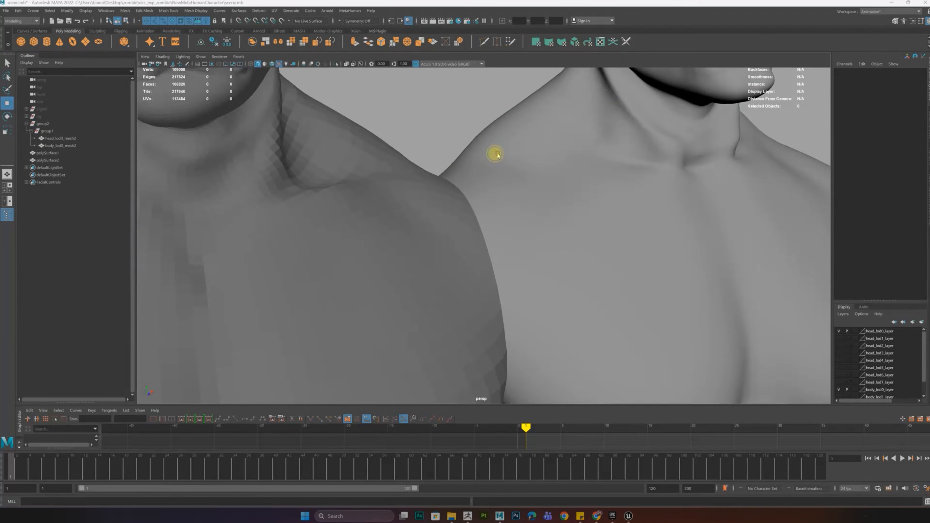
Step: Transfer the vertex order from head_lod0_mesh2 to polySurface1, picking three matching vertices of one shoulder polygon on each mesh
click(494, 154)
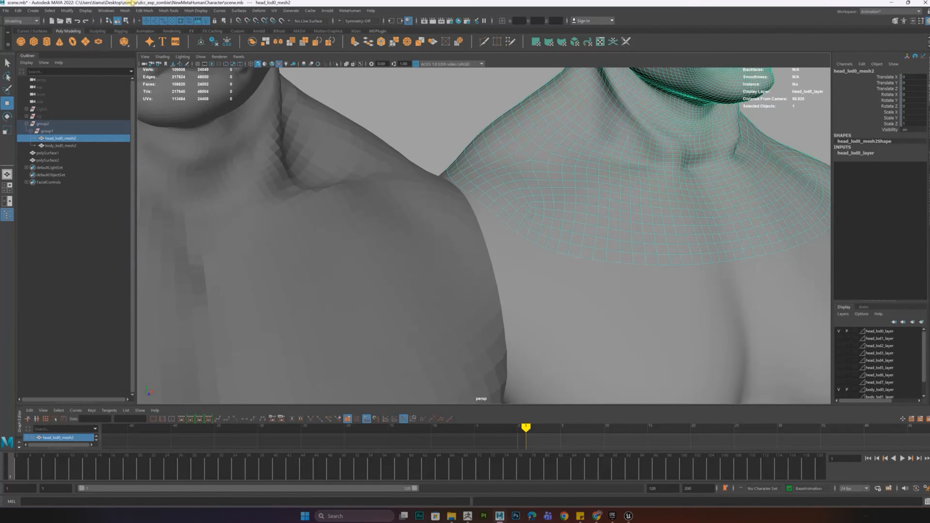
click(124, 11)
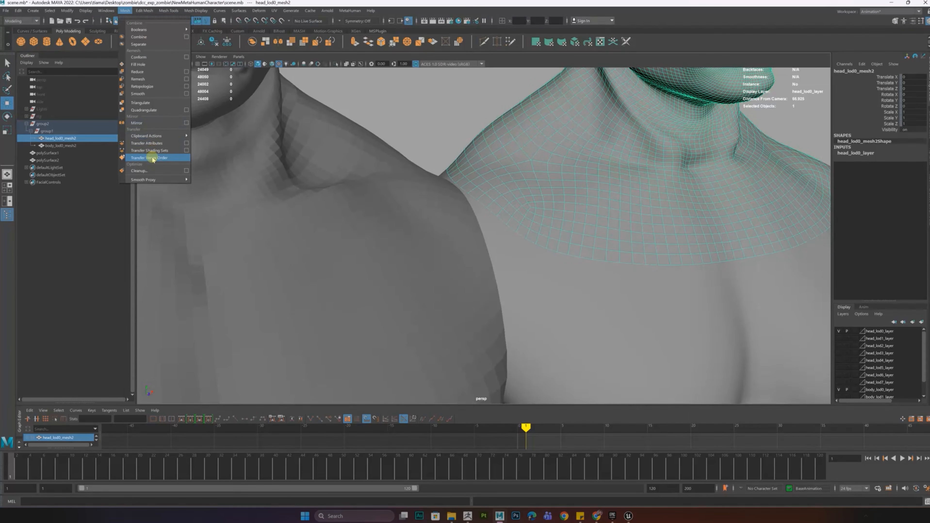
click(162, 158)
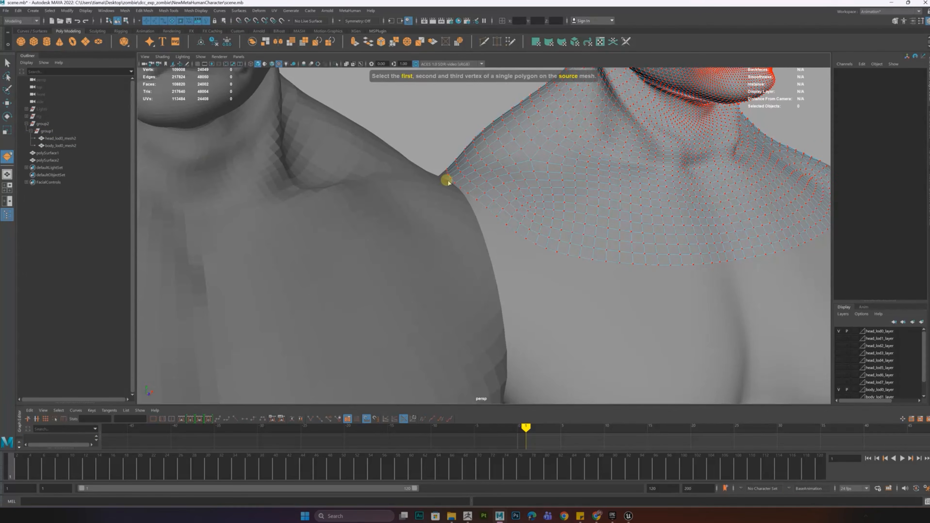
scroll(565, 231, up, 4)
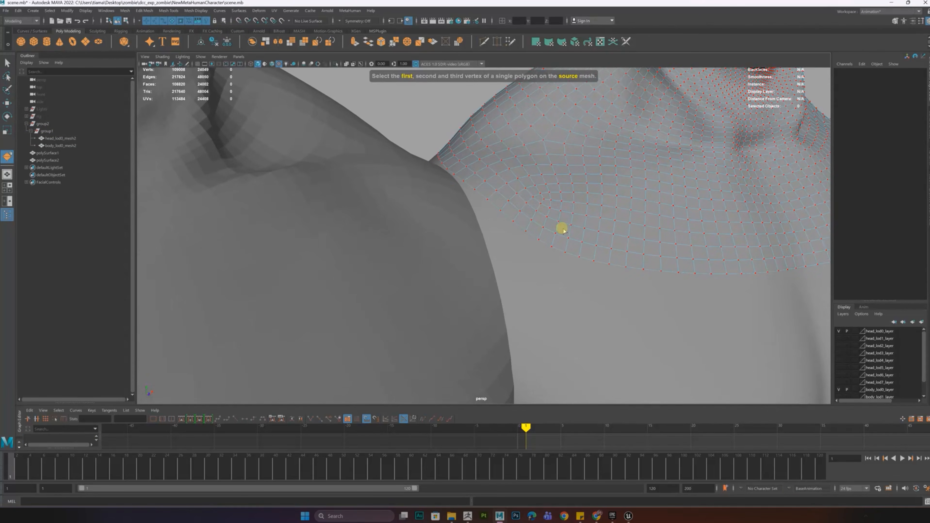
click(548, 193)
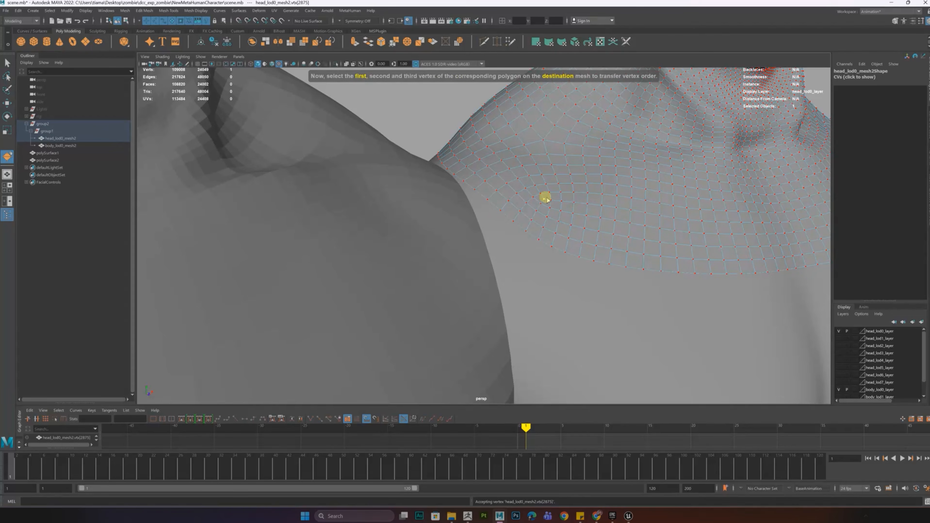
click(357, 154)
scroll(459, 189, down, 8)
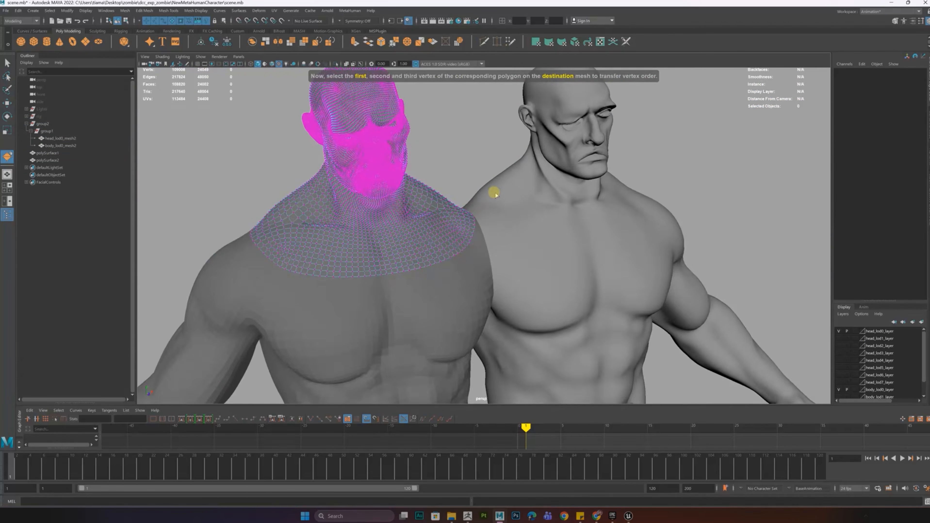
scroll(306, 202, up, 5)
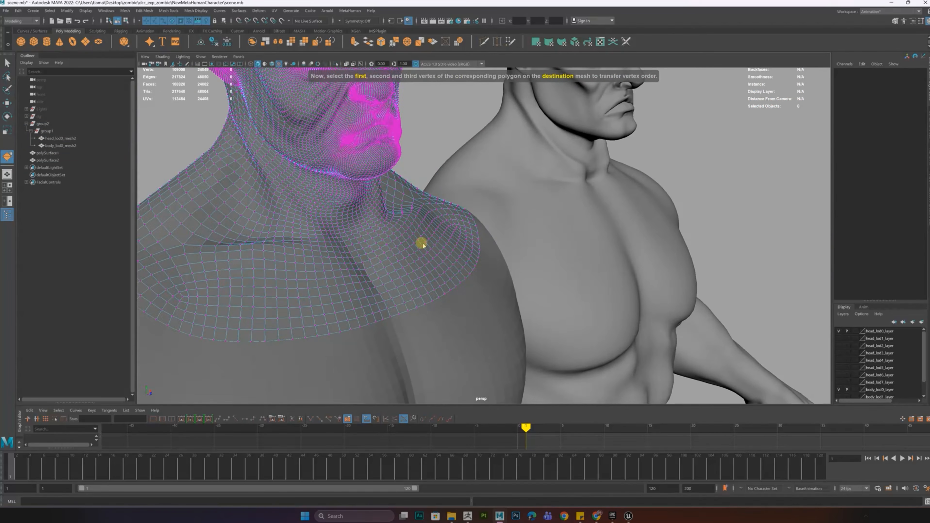
click(185, 293)
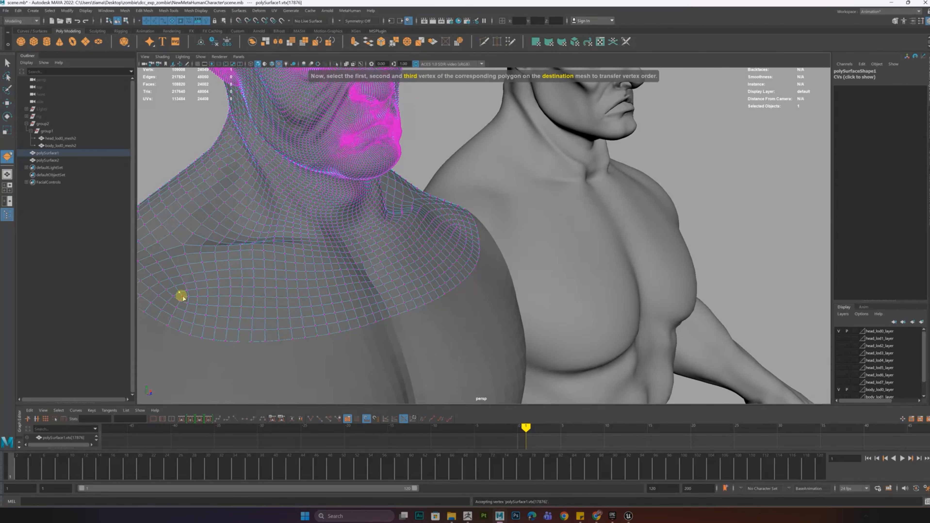
click(336, 297)
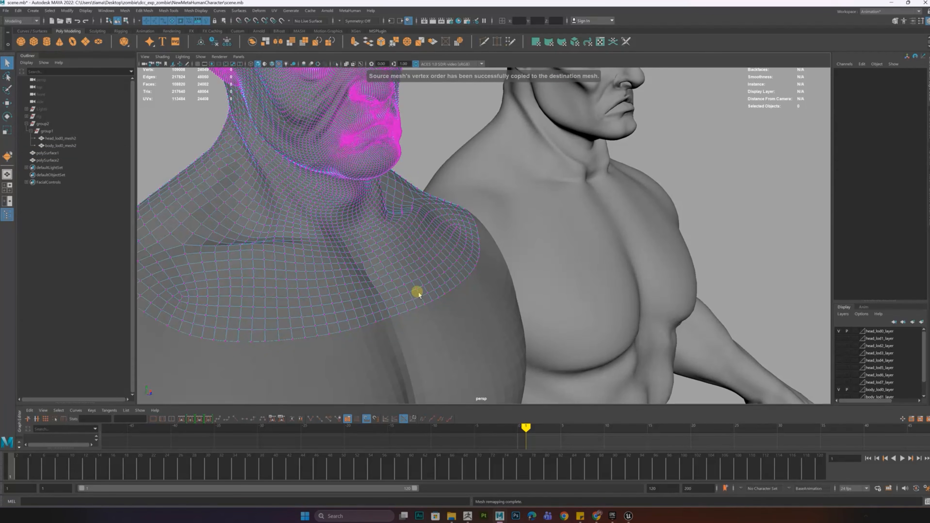
scroll(415, 292, down, 5)
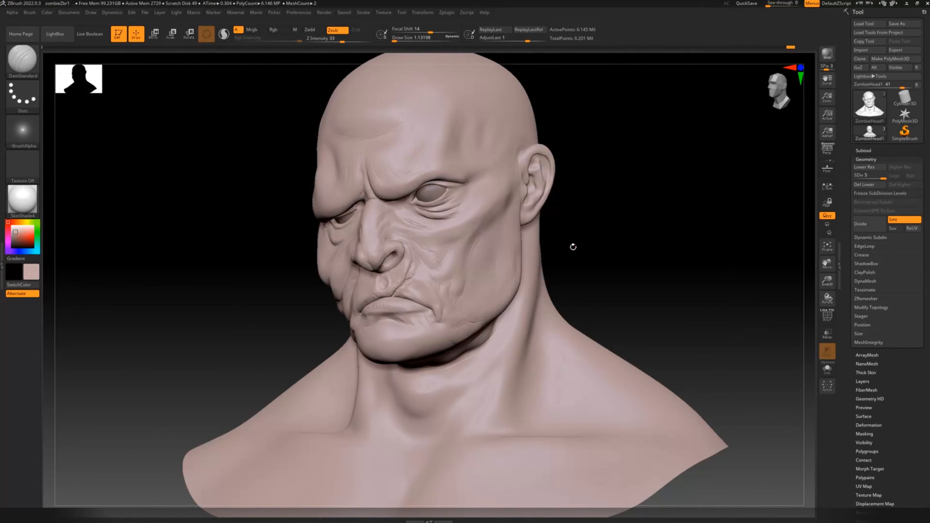
Step: In ZBrush, sculpt creases and folds on the zombie head's cheek and jaw with the ClayBuildup brush
mouse_move(622, 181)
mouse_down()
mouse_move(481, 286)
mouse_move(498, 232)
mouse_move(616, 218)
mouse_move(500, 307)
mouse_move(417, 321)
mouse_move(475, 296)
mouse_move(525, 191)
mouse_up()
right_drag(526, 190, 512, 224)
drag(512, 224, 430, 274)
key(b)
key(c)
key(b)
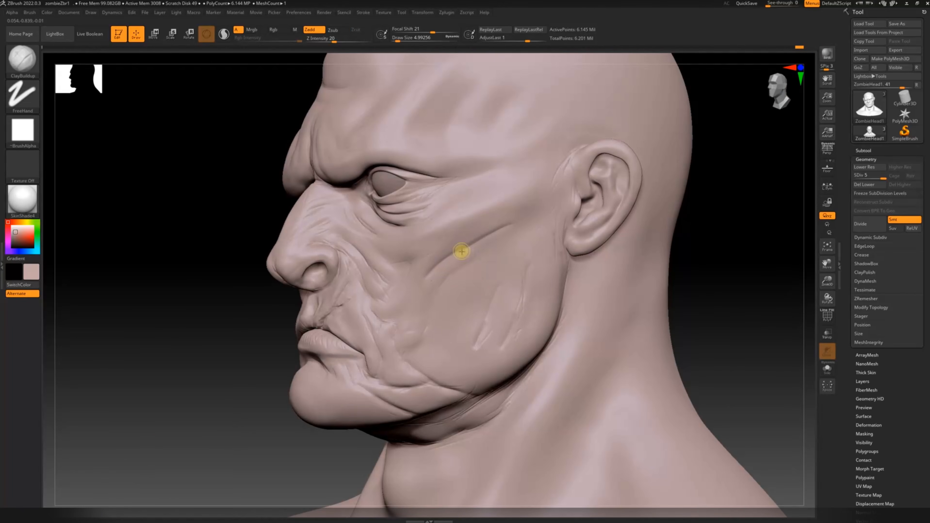
mouse_move(530, 263)
right_down()
mouse_move(490, 274)
mouse_move(486, 286)
mouse_move(294, 291)
mouse_move(421, 326)
mouse_move(533, 152)
mouse_move(465, 278)
mouse_move(432, 263)
mouse_move(517, 255)
mouse_move(475, 330)
mouse_move(470, 154)
right_up()
right_drag(461, 261, 470, 167)
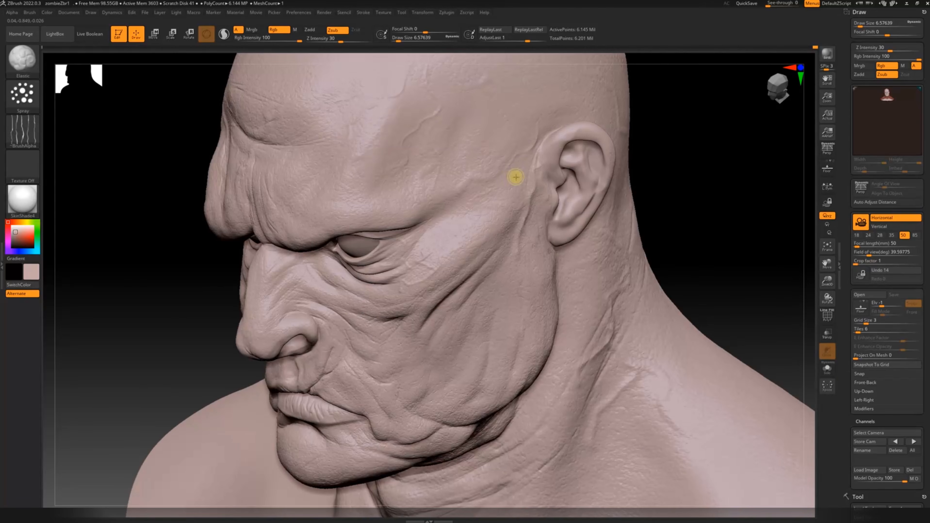
Step: Add fine skin detail around the nose, mouth and cheeks using the sprayed-alpha Elastic brush at Draw Size about 2.19 and Z Intensity 63
right_drag(376, 81, 392, 174)
key(space)
click(353, 170)
mouse_move(314, 126)
right_down()
mouse_move(426, 248)
mouse_move(494, 193)
mouse_move(535, 245)
mouse_move(355, 282)
mouse_move(496, 267)
right_up()
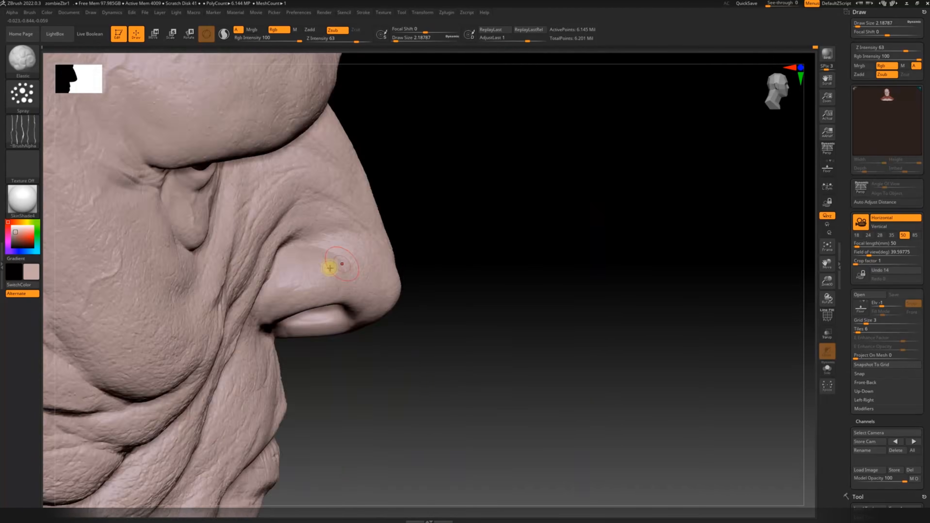
mouse_move(330, 266)
alt+right_down()
mouse_move(391, 245)
mouse_move(328, 170)
mouse_move(404, 164)
mouse_move(419, 282)
mouse_move(489, 175)
alt+right_up()
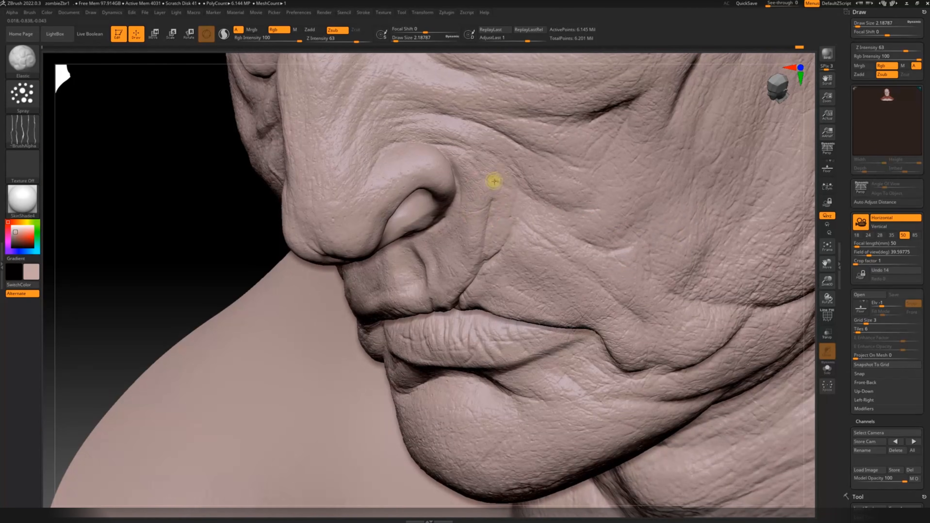
mouse_move(604, 243)
ctrl+right_down()
mouse_move(496, 172)
mouse_move(459, 284)
mouse_move(498, 295)
ctrl+right_up()
mouse_move(497, 328)
ctrl+right_down()
mouse_move(490, 223)
mouse_move(465, 193)
mouse_move(472, 249)
ctrl+right_up()
key(b)
key(d)
key(s)
drag(432, 177, 522, 165)
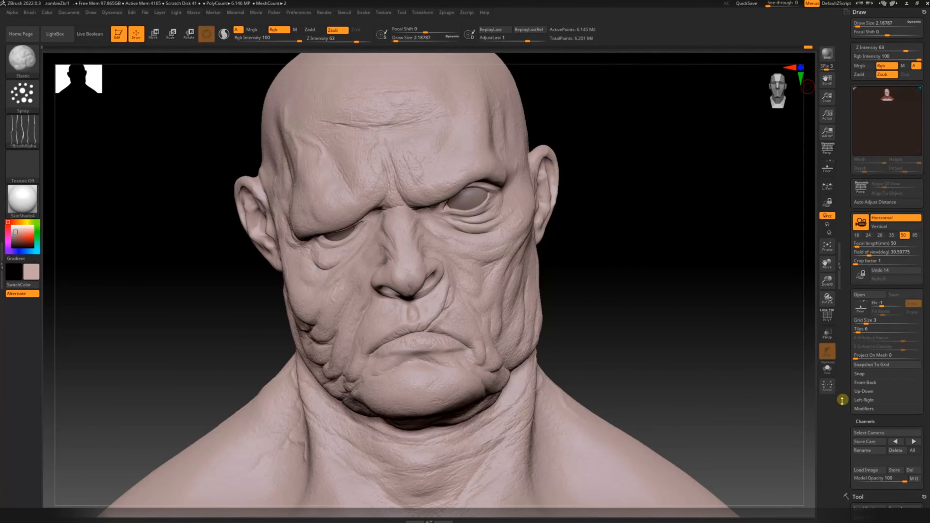
Step: Export the sculpted head as ZombieHead_high, lower its subdivision level and export it again as ZombieHead_low in the Mesh folder
drag(850, 512, 849, 118)
click(895, 110)
mouse_move(883, 237)
mouse_down()
mouse_move(856, 237)
mouse_move(883, 237)
mouse_up()
click(681, 467)
click(900, 110)
double_click(409, 289)
click(432, 287)
click(683, 465)
click(483, 256)
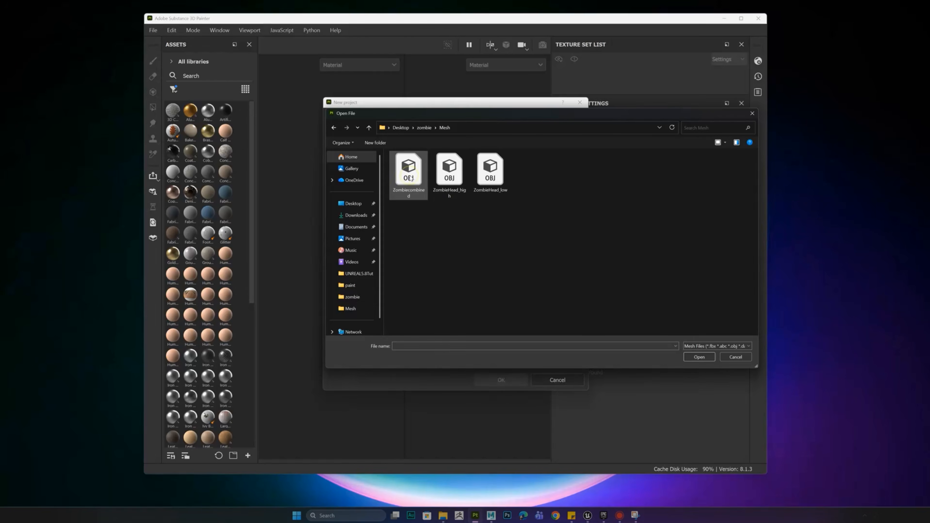
Step: In Substance 3D Painter, create a new project from the mesh file ZombieHead_low.obj
click(490, 170)
click(699, 357)
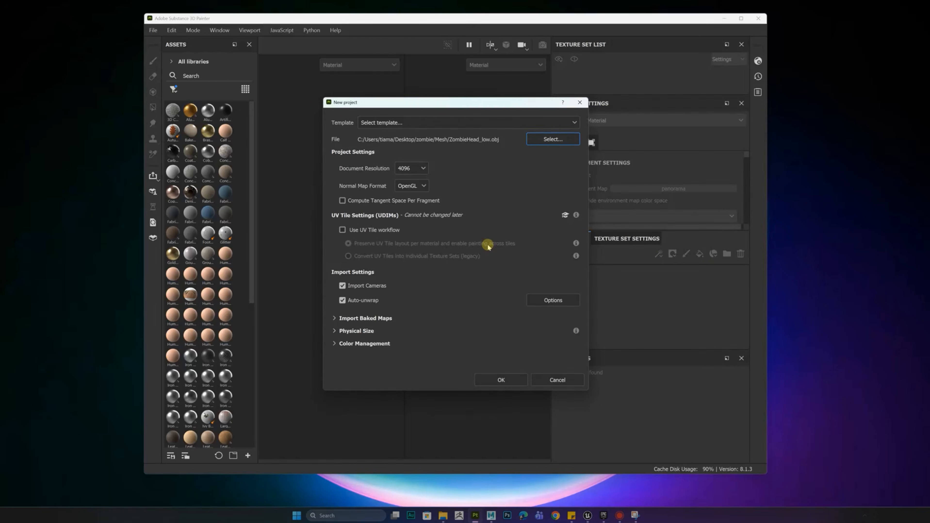
click(492, 380)
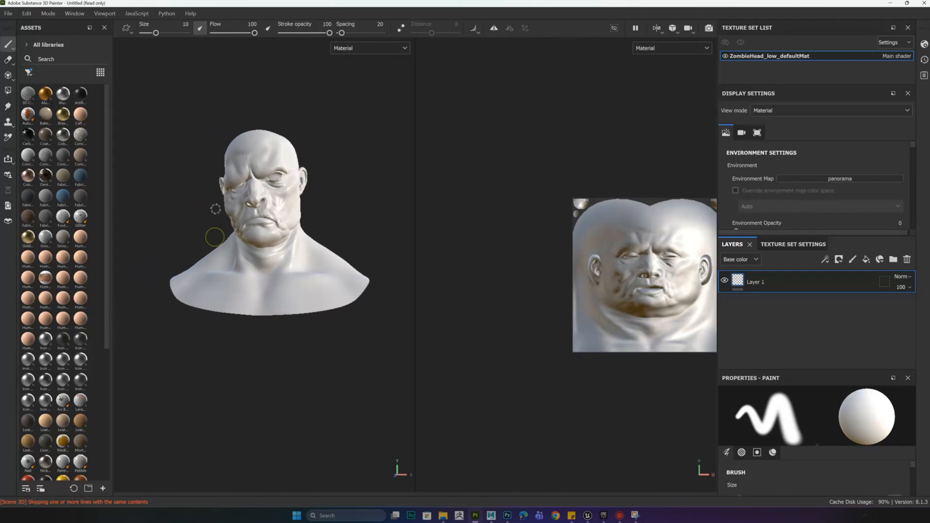
Step: Set the mesh map baking output size to 8192 and load ZombieHead_high.obj as the high definition mesh
click(798, 245)
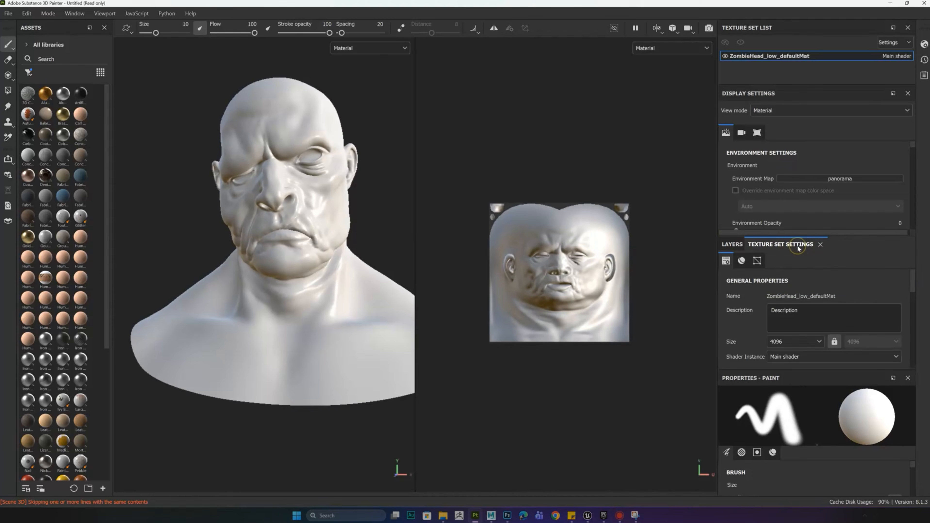
scroll(794, 300, down, 5)
click(874, 338)
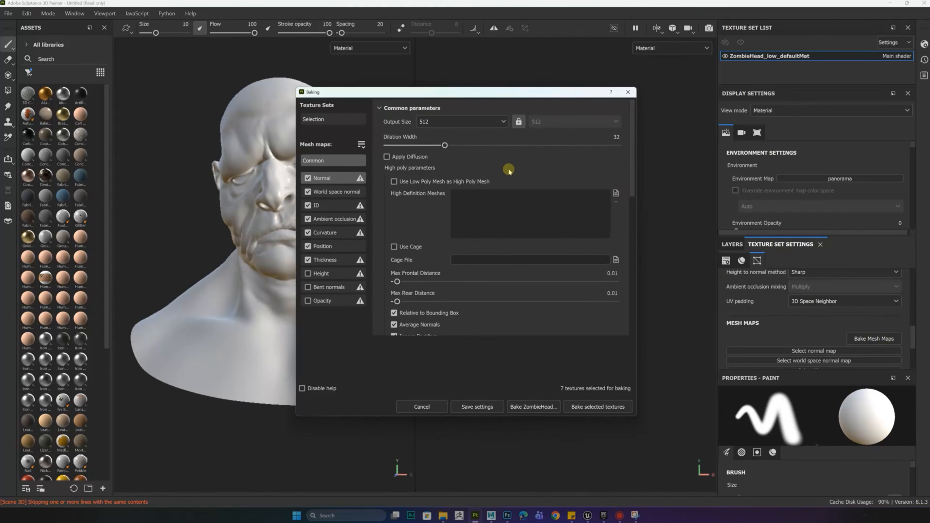
click(474, 122)
click(441, 215)
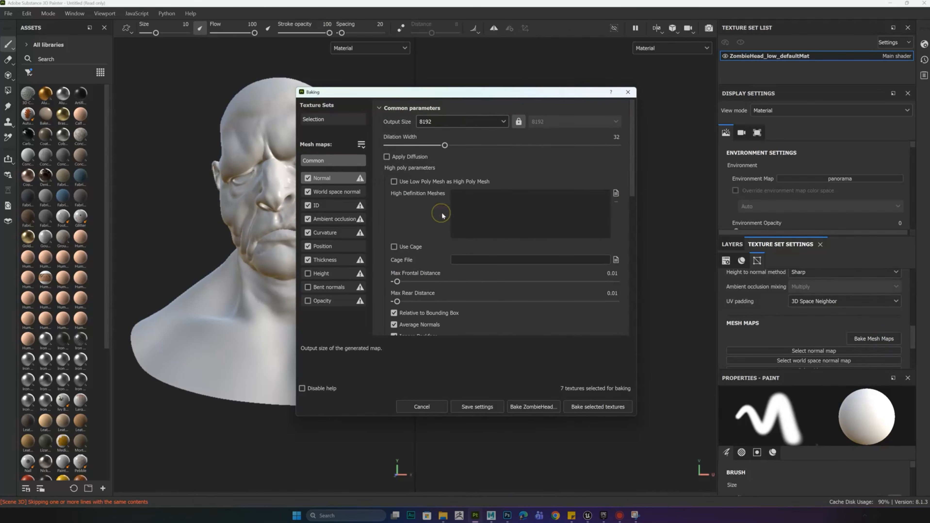
click(616, 193)
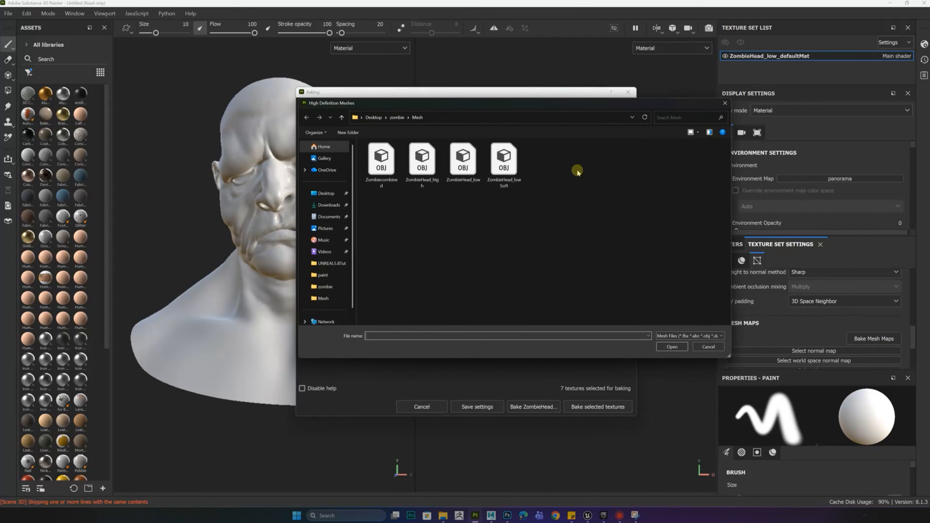
click(422, 161)
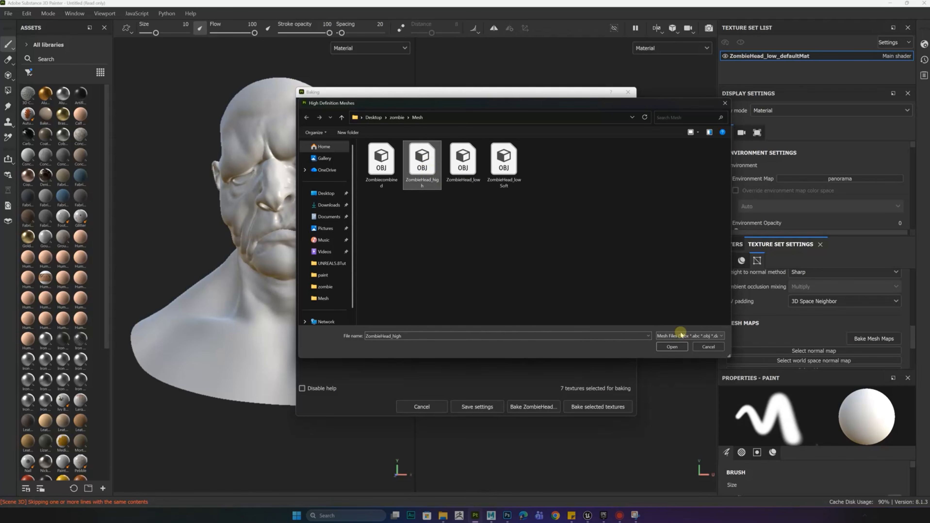
click(673, 346)
Step: Set the baking antialiasing to Subsampling 2x2 and bake the selected textures
scroll(481, 221, down, 3)
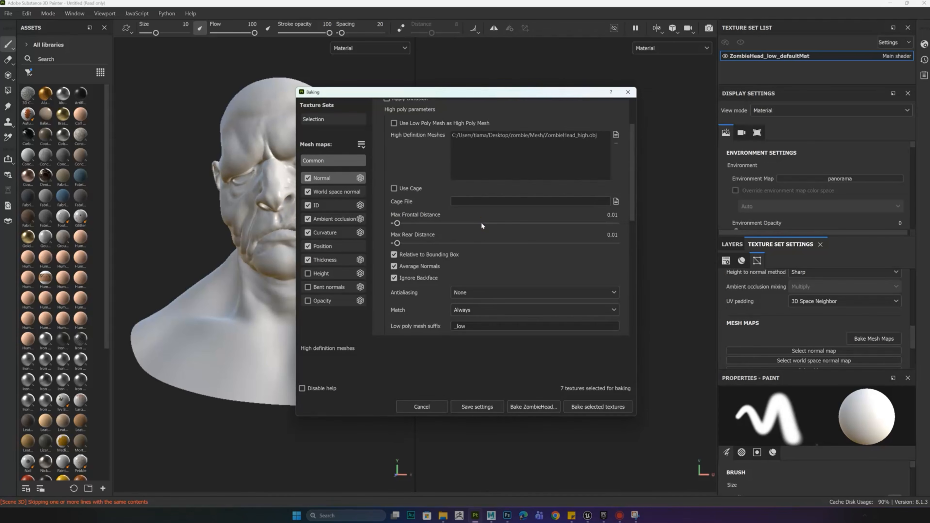
click(480, 233)
click(483, 253)
scroll(512, 311, down, 2)
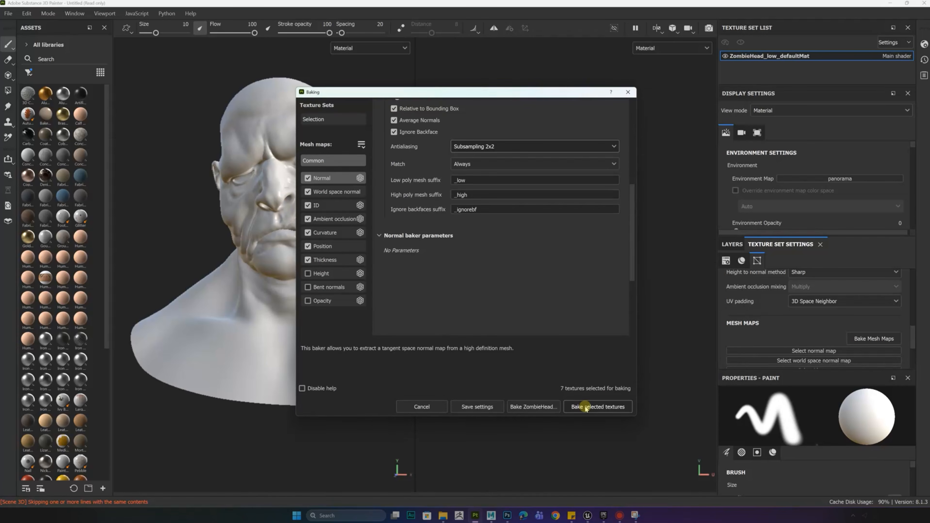
click(585, 406)
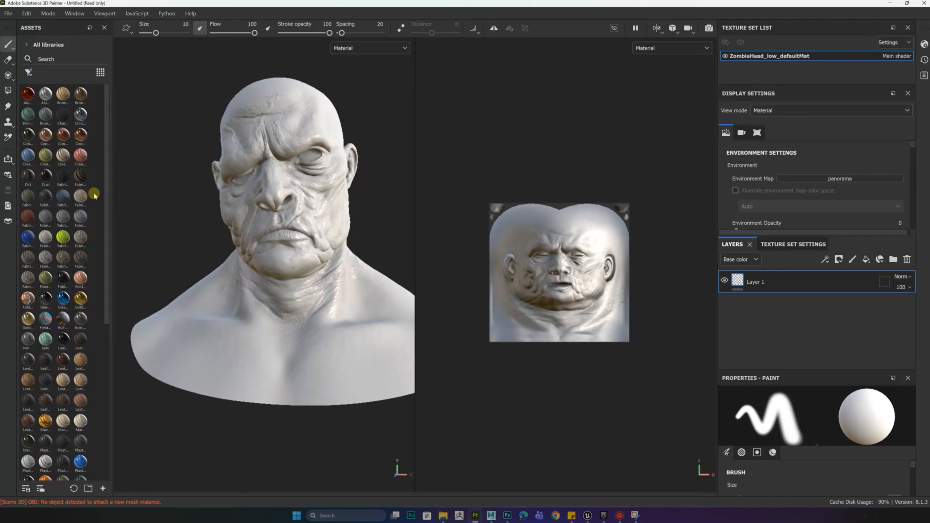
Step: Apply an olive-green library material to the zombie head as its base skin
drag(48, 160, 296, 273)
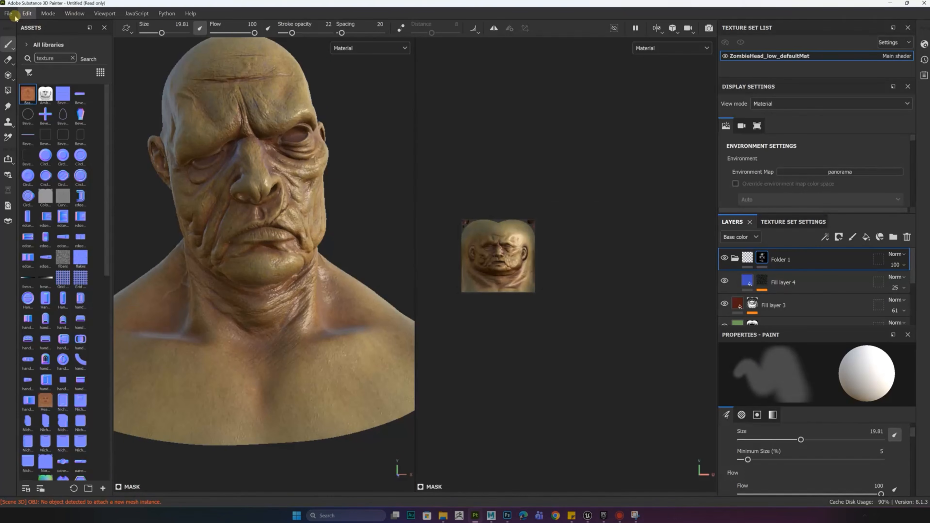
Step: Begin exporting the textures and create an SP_exports folder inside ZombieHeadTextures for the output directory
click(8, 13)
click(37, 189)
click(371, 252)
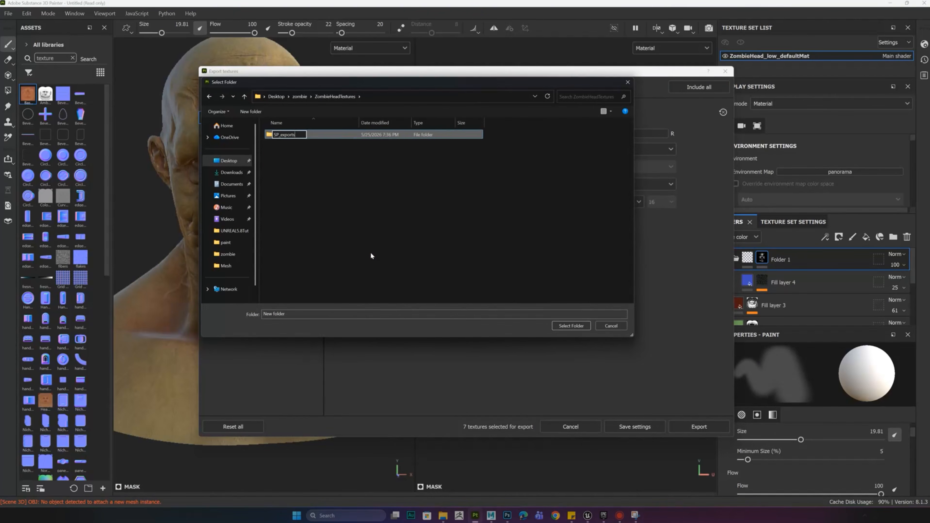
Step: Set the texture export to the Unreal Engine 4 SSS (Packed) template, png file type and size 8192
click(554, 149)
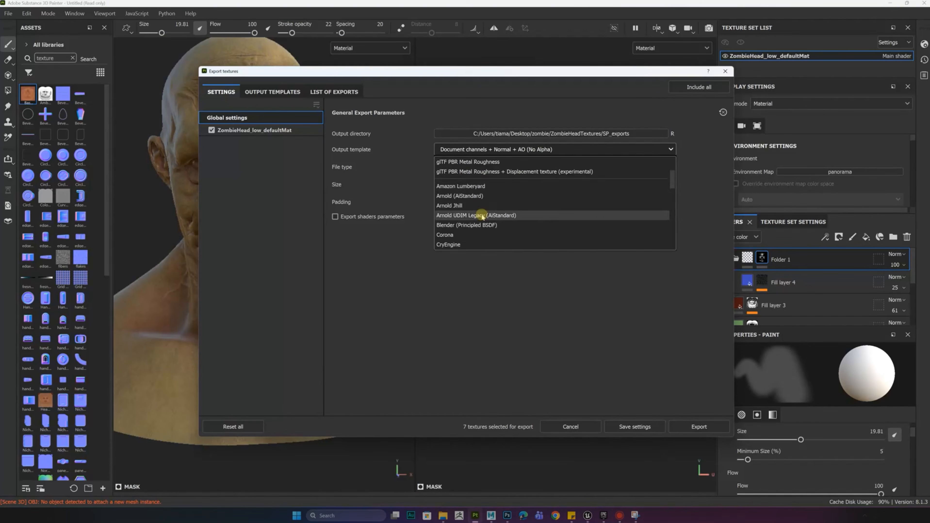
scroll(482, 216, down, 10)
click(483, 201)
click(494, 166)
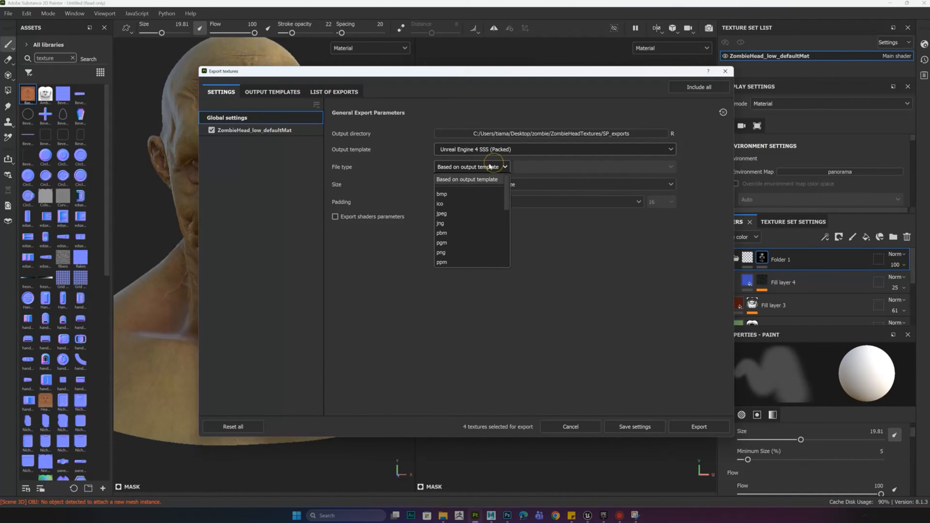
scroll(484, 201, down, 3)
click(463, 237)
click(483, 184)
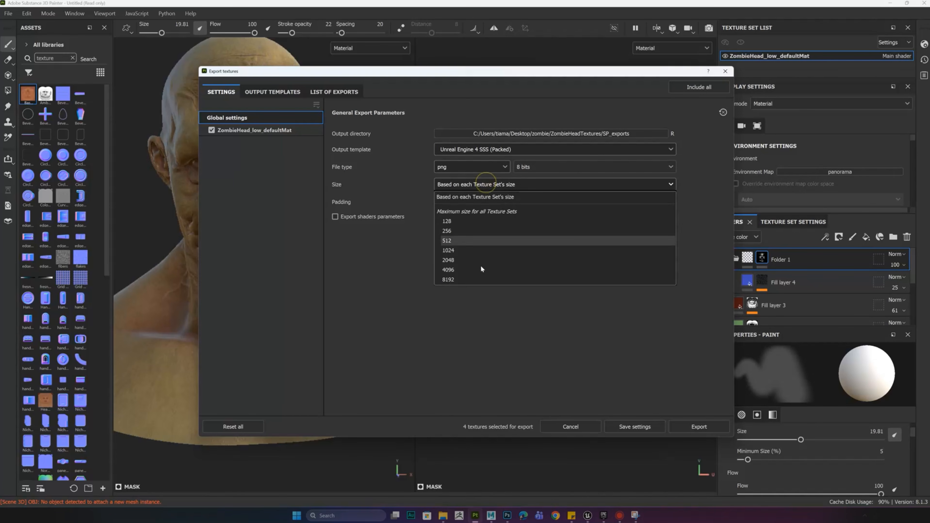
click(460, 282)
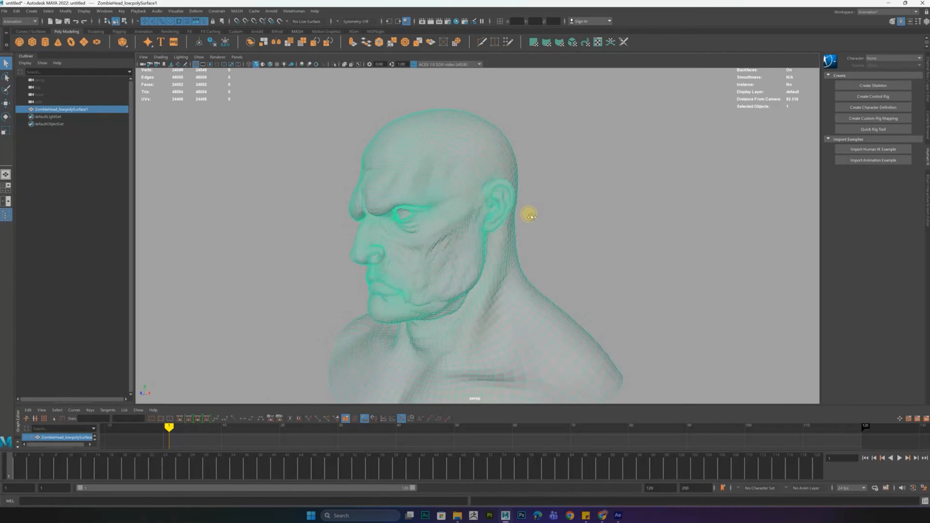
Step: In Maya, duplicate the zombie head mesh, hide the original and switch the copy to face selection
mouse_move(530, 214)
alt+mouse_down()
mouse_move(479, 189)
mouse_move(530, 166)
mouse_move(519, 161)
alt+mouse_up()
click(87, 110)
key(ctrl+h)
click(59, 116)
alt+drag(476, 205, 403, 199)
right_drag(403, 199, 404, 220)
click(403, 232)
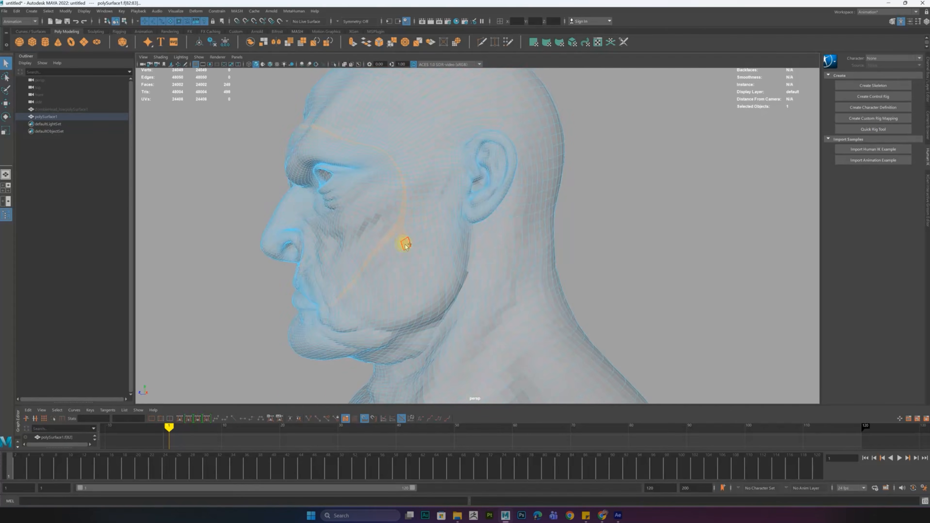
Step: Select the face loops bordering the scalp on the sides of the copied head and delete them
shift+double_click(401, 264)
scroll(454, 197, up, 5)
scroll(454, 198, down, 4)
alt+drag(454, 198, 432, 182)
shift+double_click(462, 234)
alt+drag(533, 241, 622, 234)
scroll(485, 227, up, 3)
scroll(485, 228, down, 5)
alt+drag(485, 229, 629, 265)
shift+double_click(514, 291)
key(Delete)
Step: Delete the remaining border face loops, then select the separated scalp shell and delete all other faces
double_click(552, 195)
alt+drag(514, 291, 553, 199)
shift+double_click(520, 226)
alt+drag(614, 219, 514, 206)
scroll(514, 207, down, 4)
key(Delete)
double_click(453, 170)
key(ctrl+shift+i)
key(Delete)
alt+drag(381, 256, 463, 241)
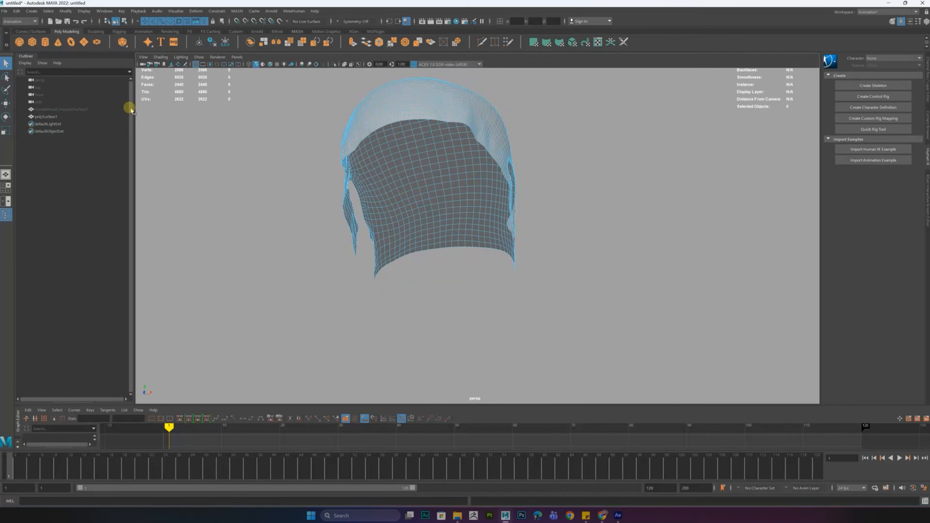
Step: Create interactive groom splines on all faces of the scalp mesh with density 100 and CV count 12
click(47, 117)
alt+drag(421, 136, 413, 164)
double_click(431, 176)
click(927, 185)
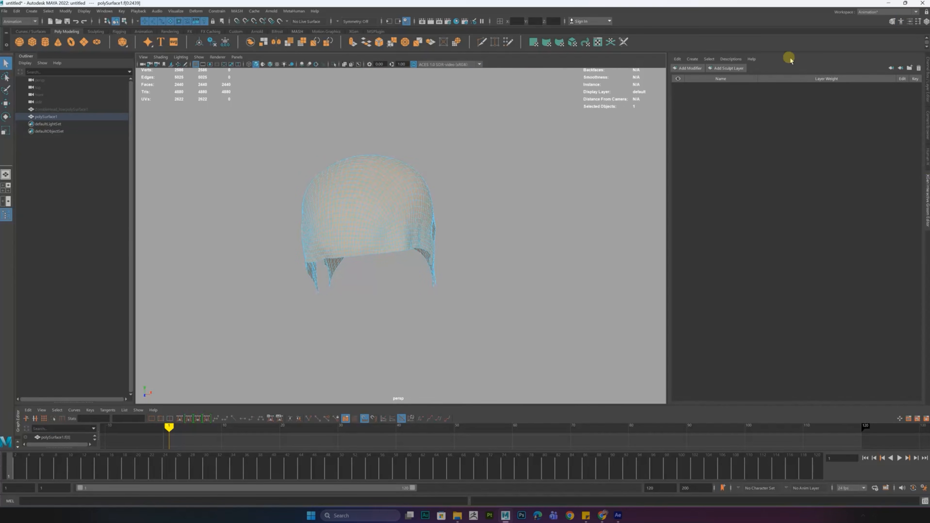
click(697, 61)
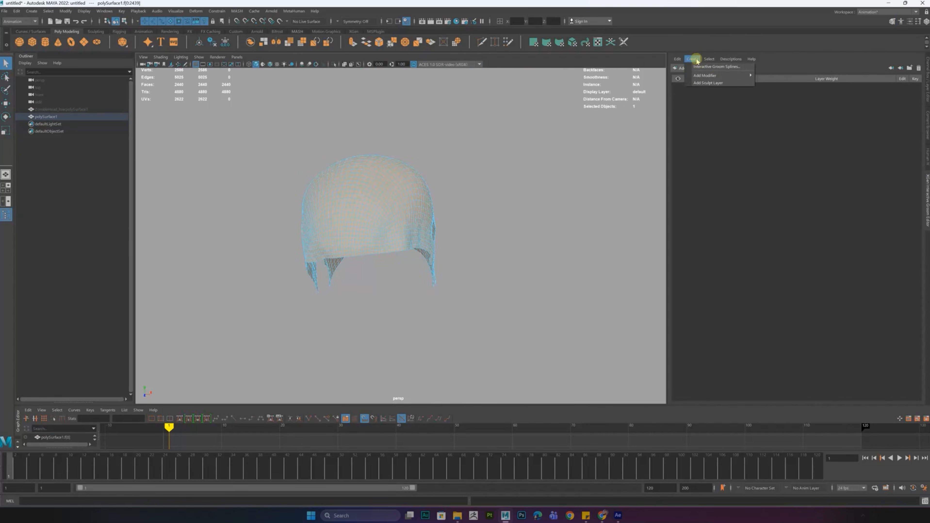
click(702, 67)
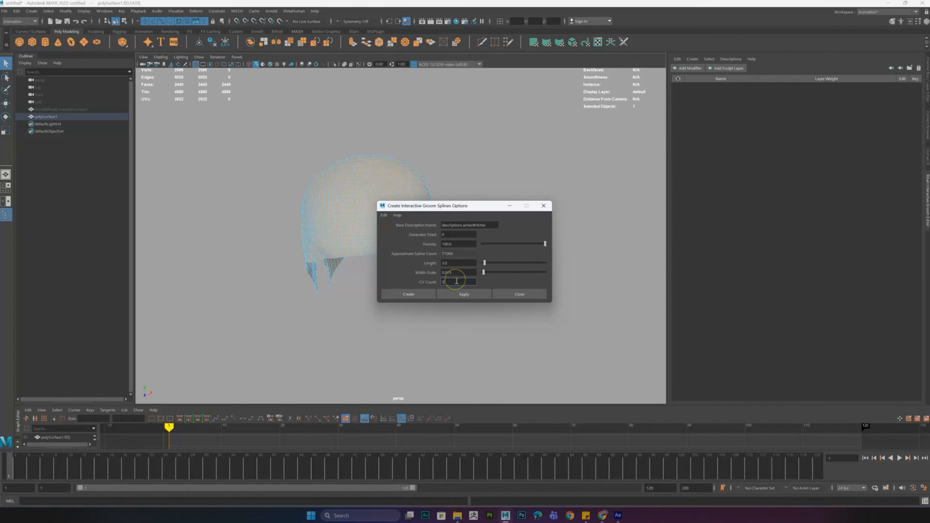
text(12)
click(409, 294)
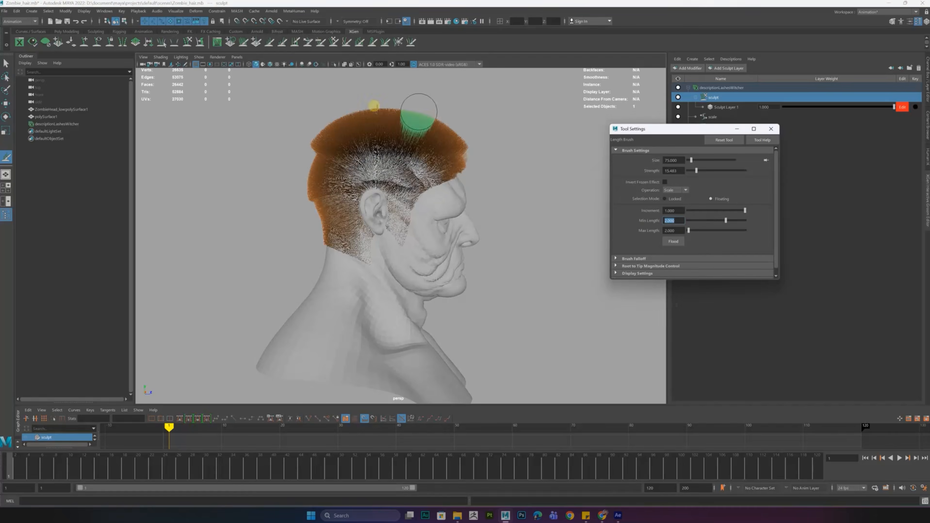
mouse_move(374, 106)
alt+mouse_down()
mouse_move(352, 141)
mouse_move(382, 244)
alt+mouse_up()
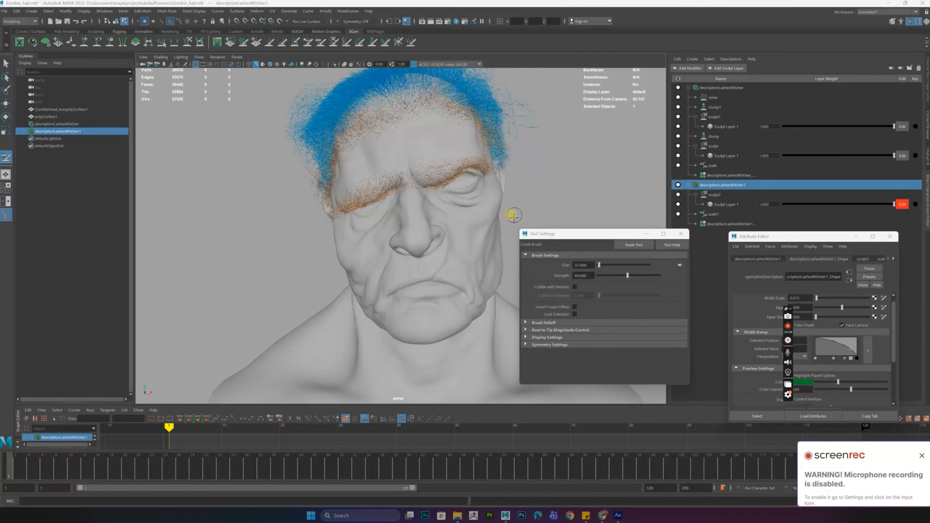
mouse_move(511, 213)
alt+mouse_down()
mouse_move(485, 187)
mouse_move(513, 198)
alt+mouse_up()
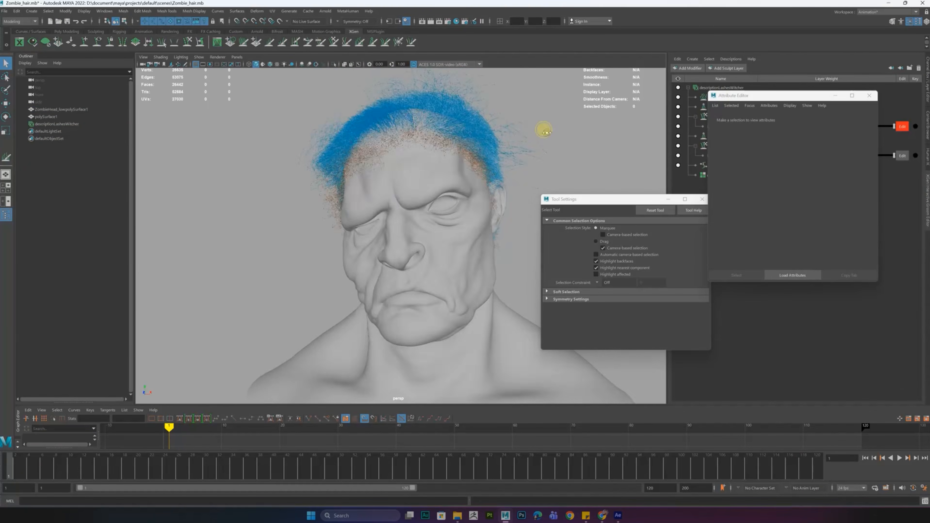
Step: Export the hair groom description's cache as Hair into a new Hair folder inside the zombie folder
alt+drag(543, 129, 521, 125)
click(706, 88)
click(731, 59)
mouse_move(736, 81)
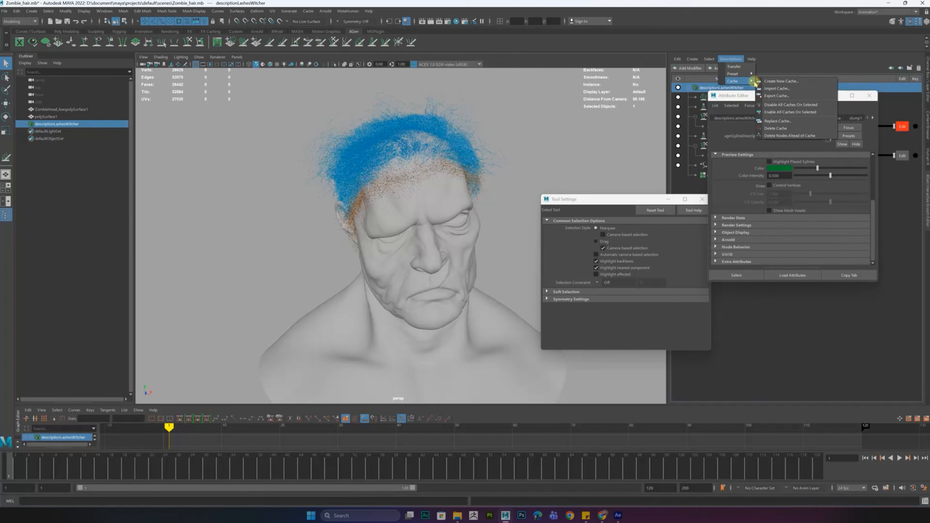
click(775, 96)
text(Hair)
key(Return)
key(Return)
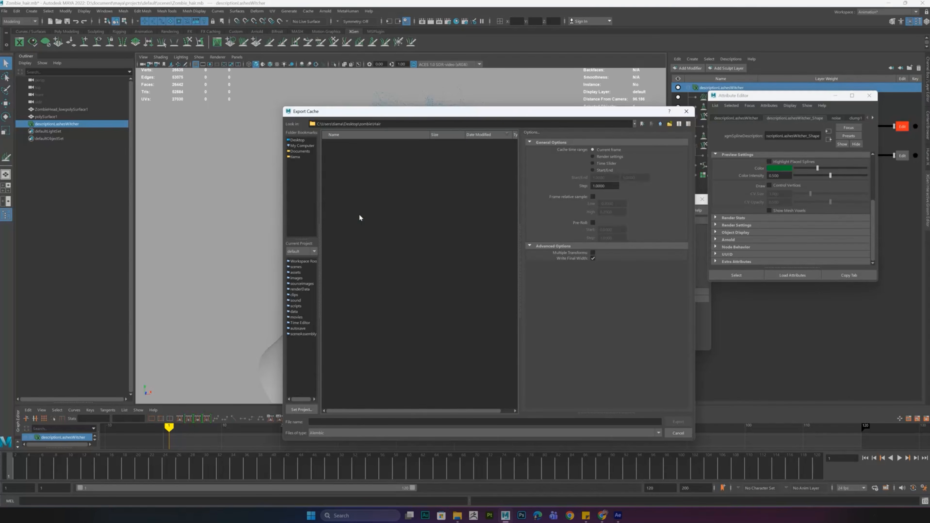
click(414, 421)
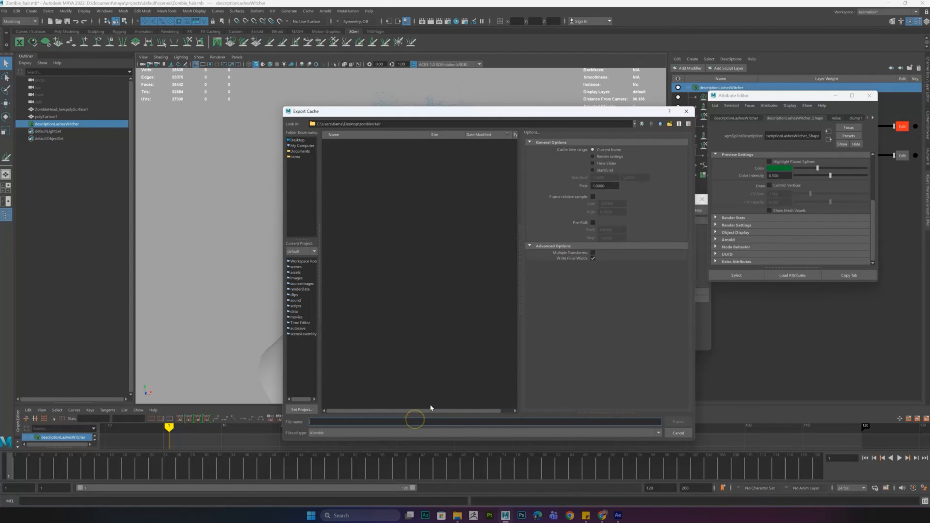
text(Hai)
key(Return)
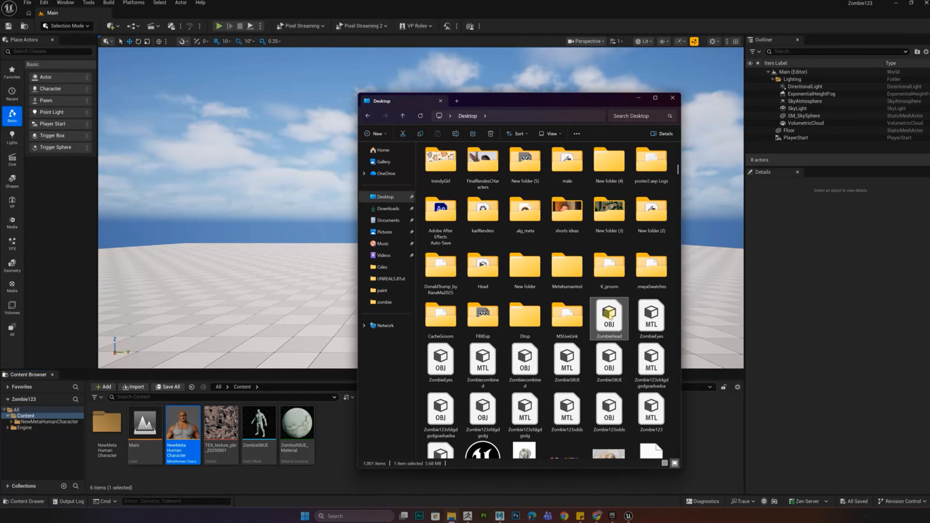
Step: In Unreal Engine, import the ZombieHead OBJ file from the Desktop into the Content folder
drag(609, 315, 339, 428)
click(556, 377)
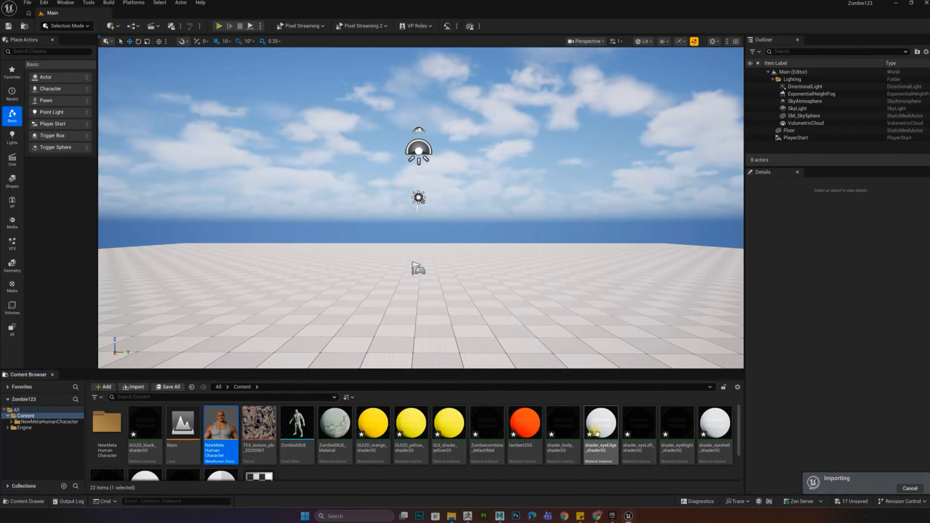
scroll(350, 461, down, 3)
scroll(350, 462, up, 2)
scroll(350, 462, down, 2)
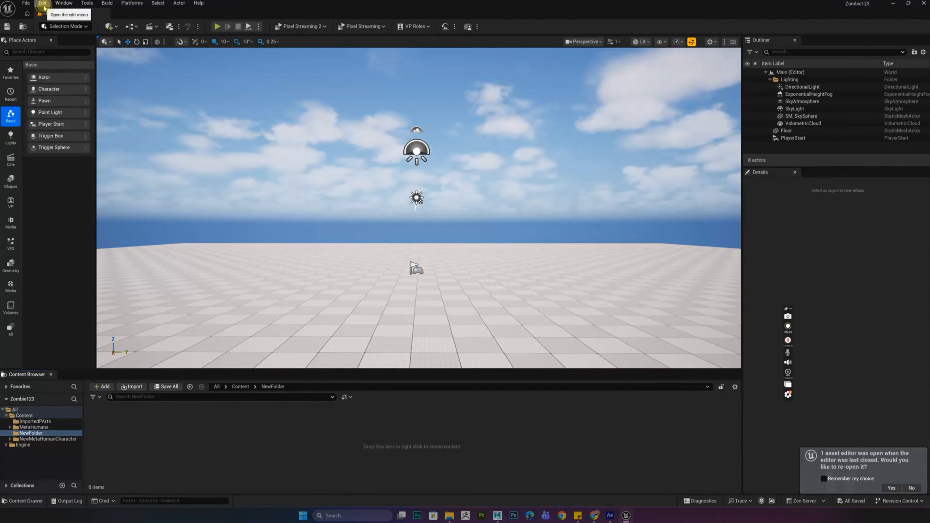
Step: Enable the Alembic Groom Importer plugin, restart the editor and return to the Zombie123 project
click(43, 3)
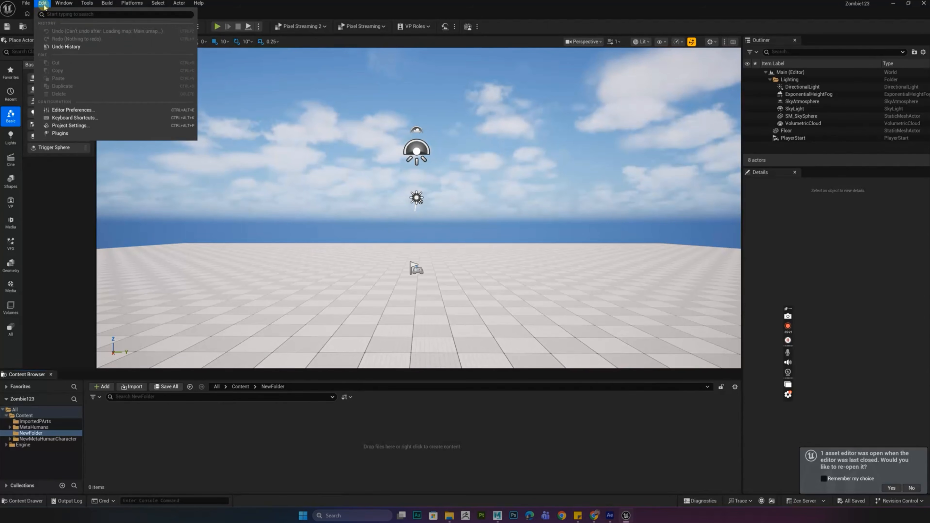
click(58, 133)
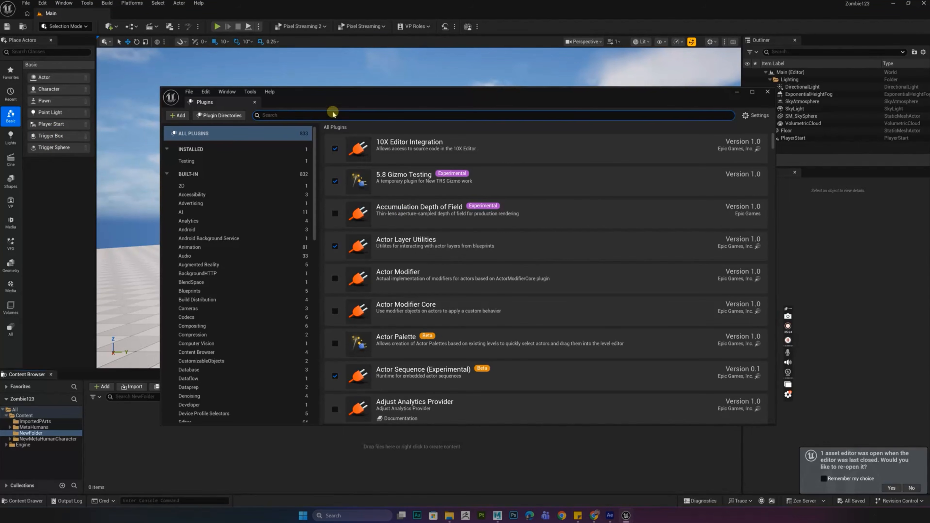
text(groo)
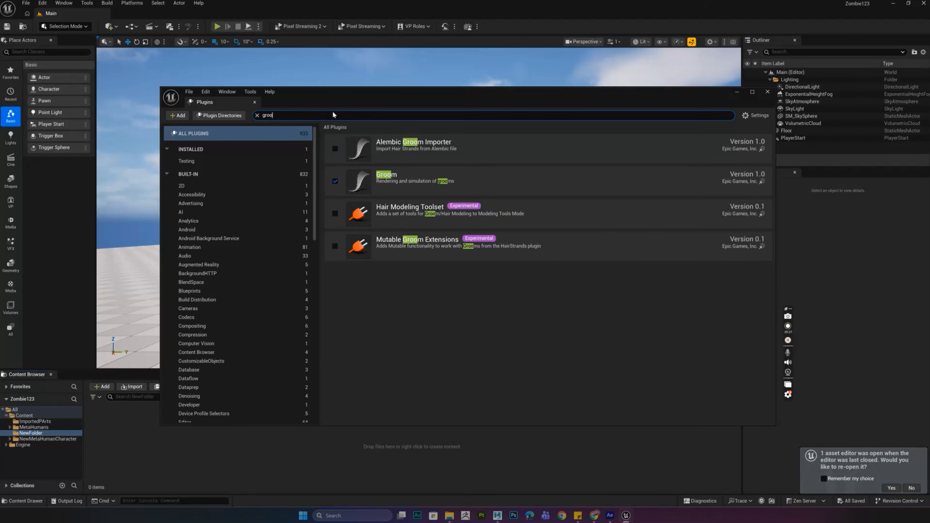
click(335, 148)
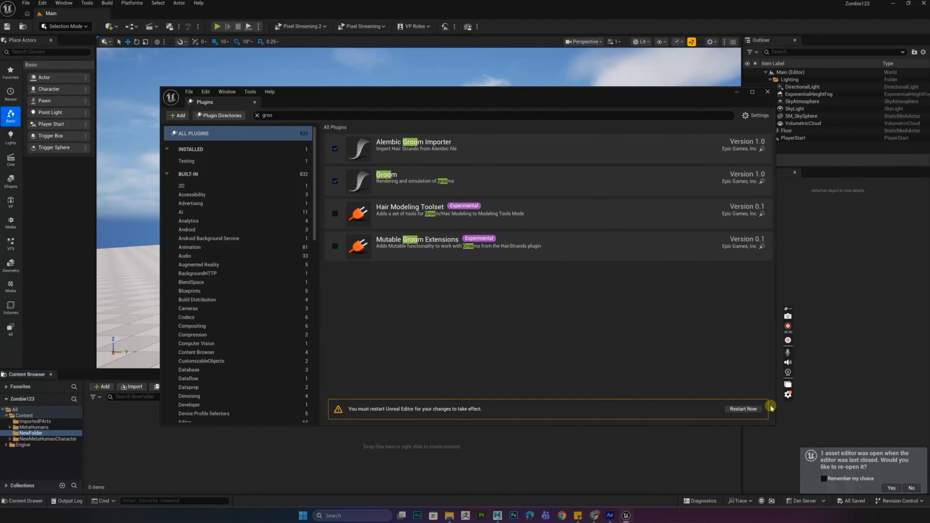
click(745, 408)
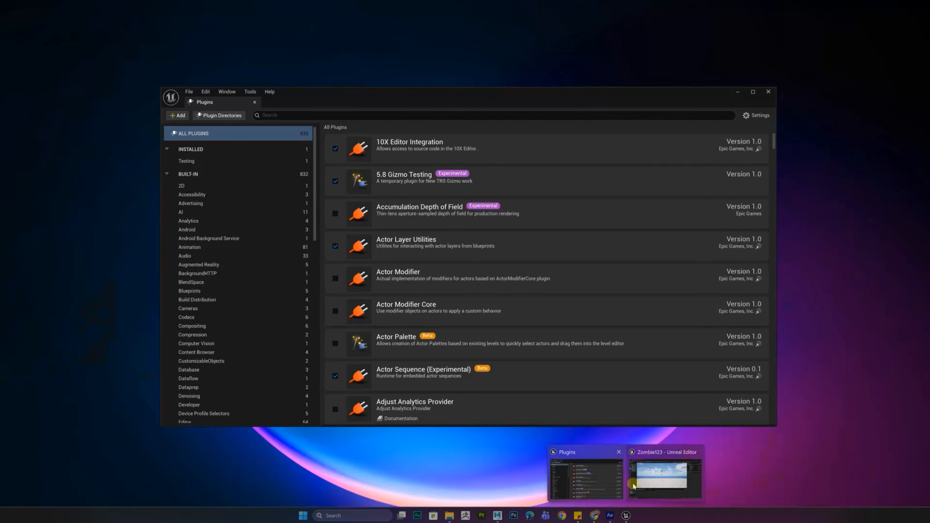
click(644, 482)
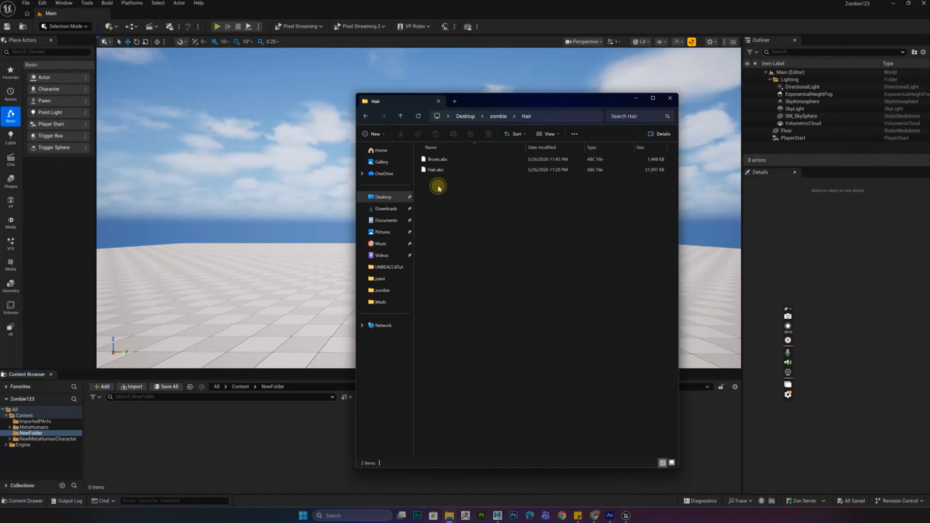
Step: Import Brows.abc and Hair.abc from the zombie project's Hair folder into NewFolder
click(432, 159)
click(436, 170)
drag(258, 453, 238, 438)
click(480, 333)
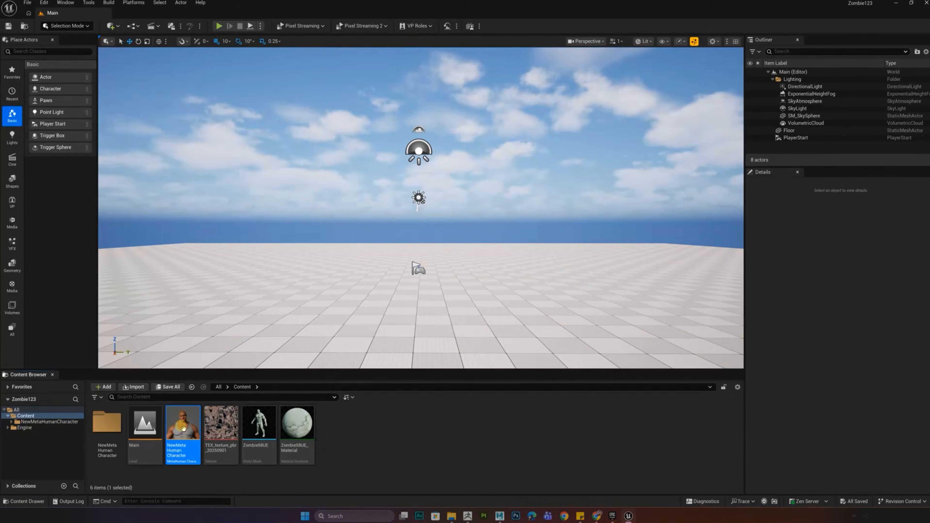
Step: Open the NewMetaHumanCharacter asset and conform its head from template, using ZombieHead1 as the head mesh
double_click(181, 428)
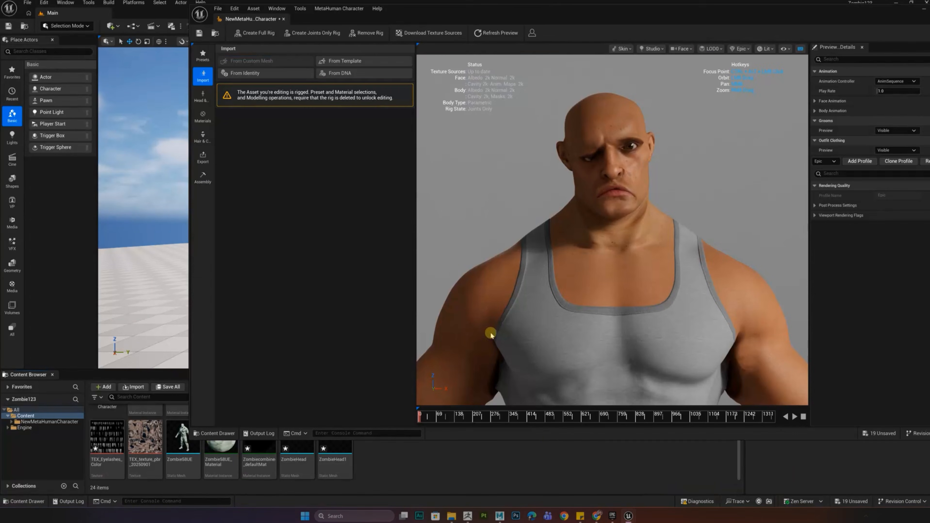
click(346, 61)
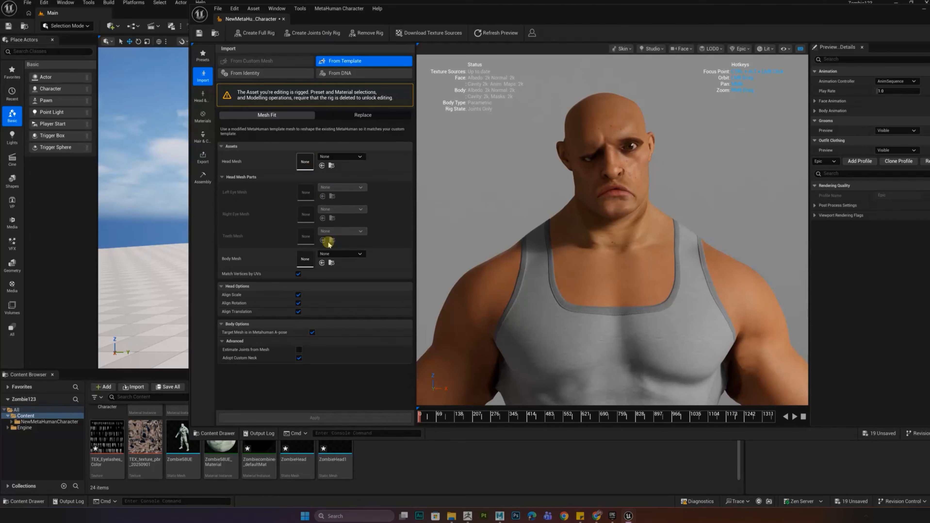
click(334, 441)
drag(334, 443, 330, 160)
click(315, 418)
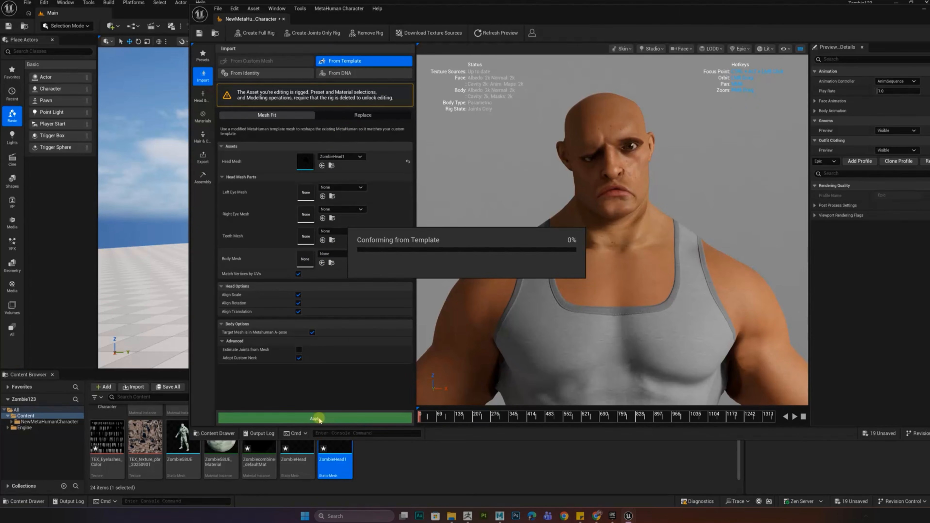
click(608, 189)
drag(608, 189, 629, 188)
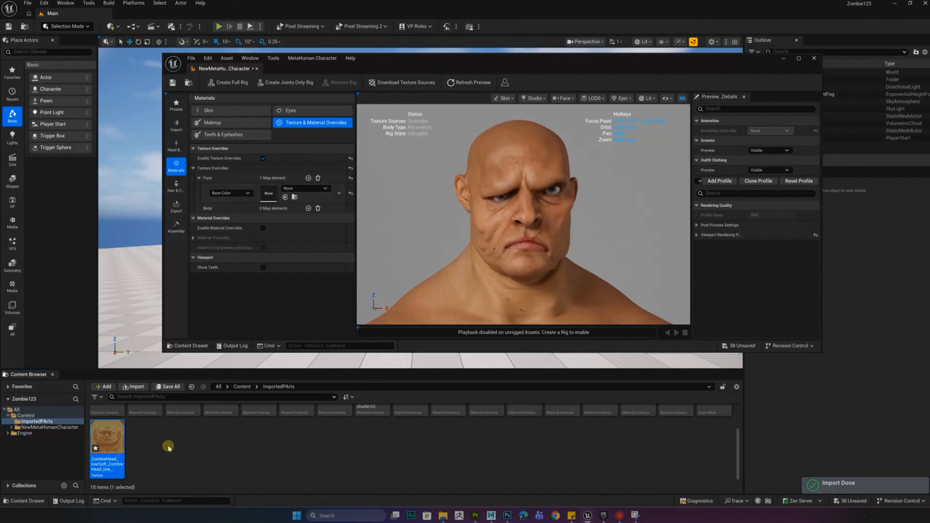
Step: Set the face texture overrides to the ZombieHead base colour texture plus a Normal map entry, and download the texture sources
drag(107, 437, 266, 196)
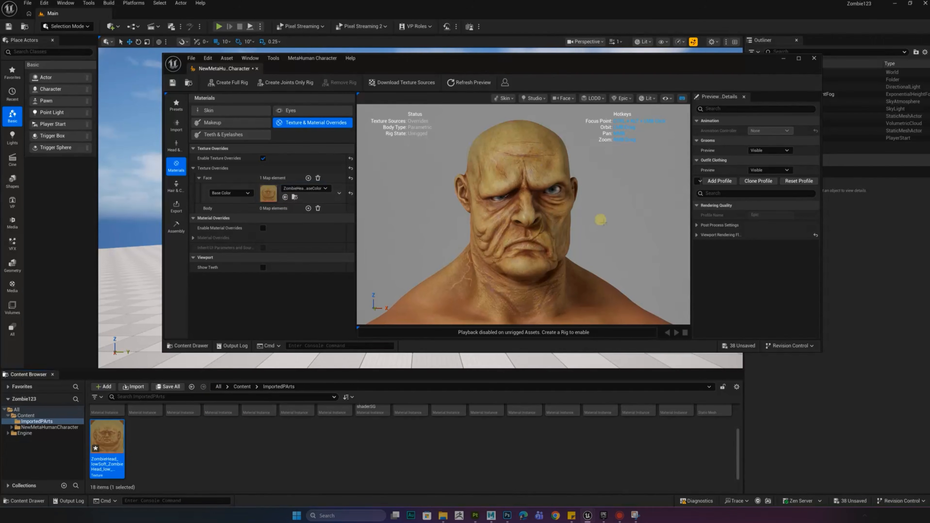
click(308, 178)
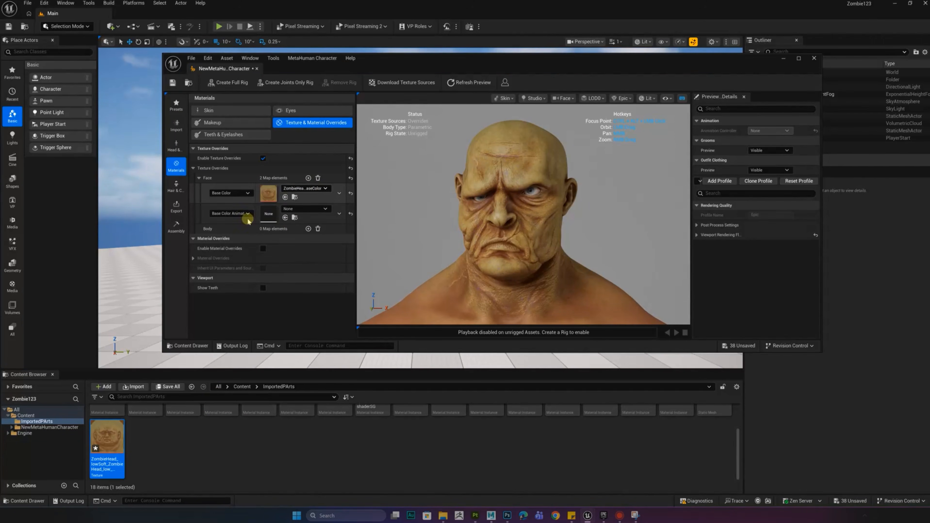
click(234, 212)
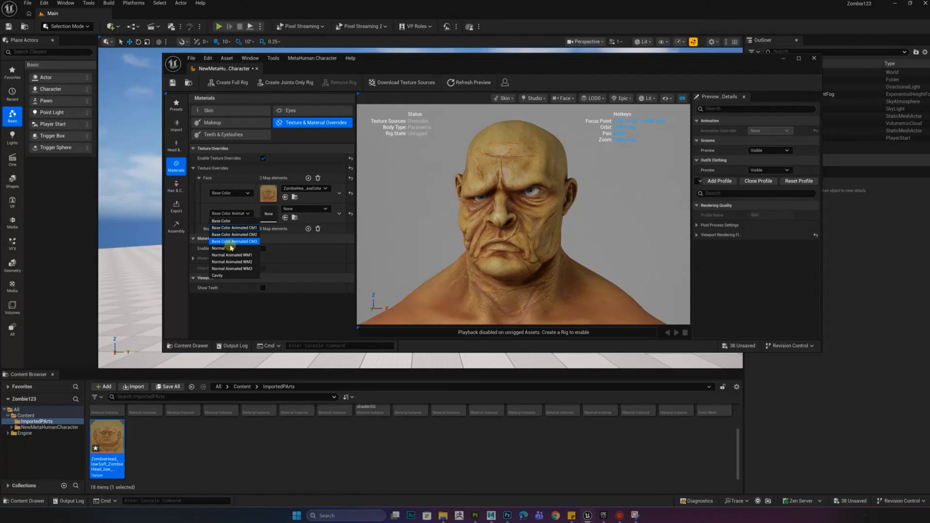
click(220, 248)
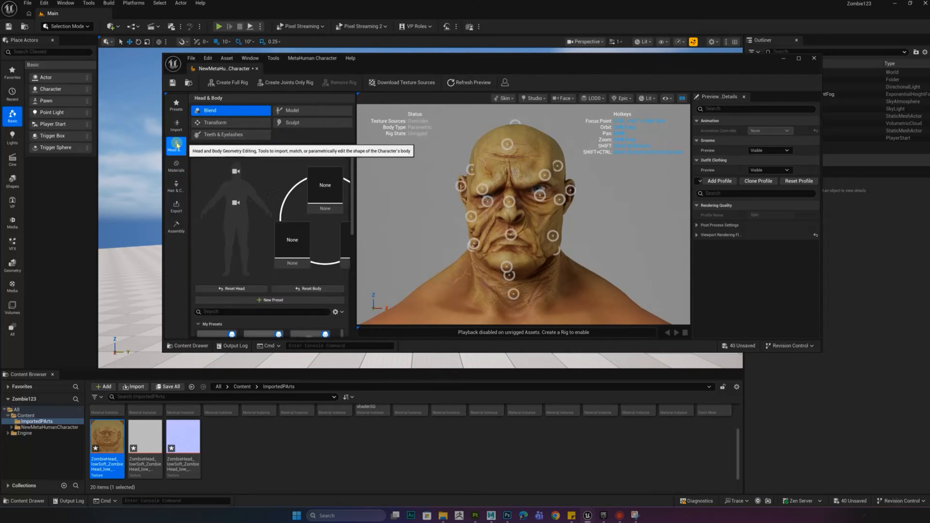
click(396, 81)
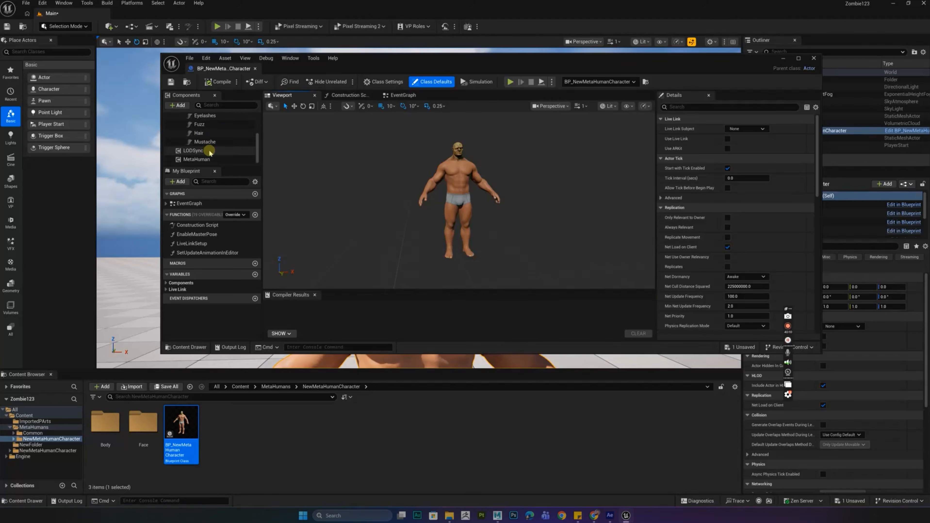
Step: Assign the Hair1 groom from NewFolder to the Hair component of the MetaHuman blueprint
click(204, 133)
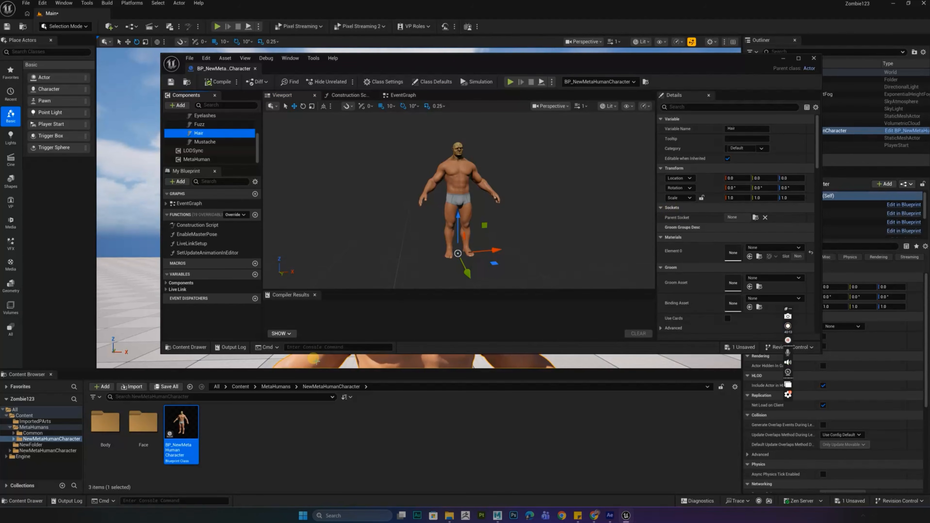
click(33, 432)
click(30, 444)
drag(99, 424, 733, 282)
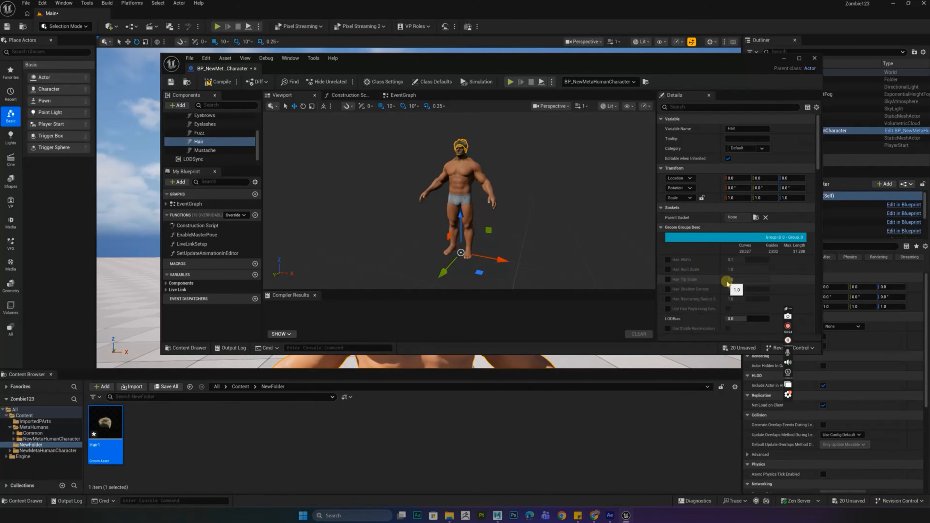
drag(539, 215, 539, 139)
alt+middle_drag(544, 115, 543, 140)
alt+drag(528, 155, 572, 157)
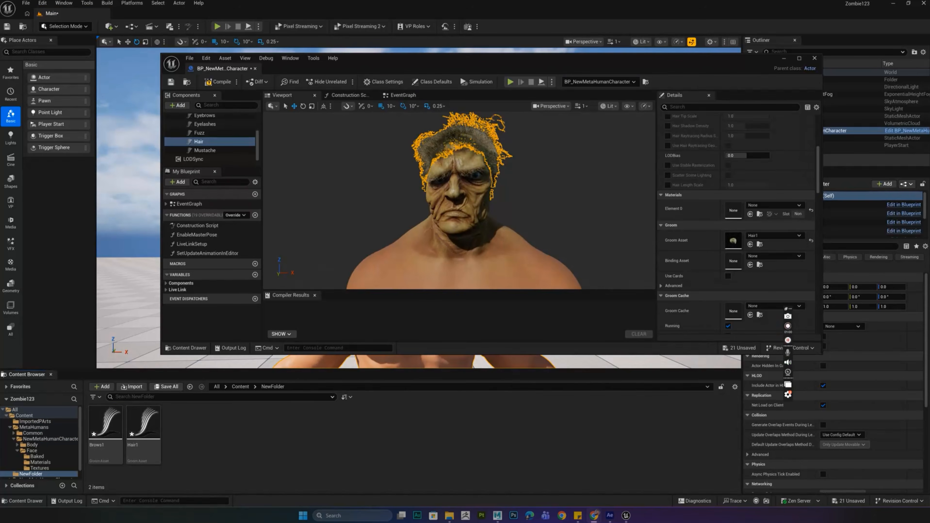
Step: Create a groom binding asset for Brows1 with SKM_NewMetaHumanCharacter_FaceMesh as the target skeletal mesh
right_click(106, 421)
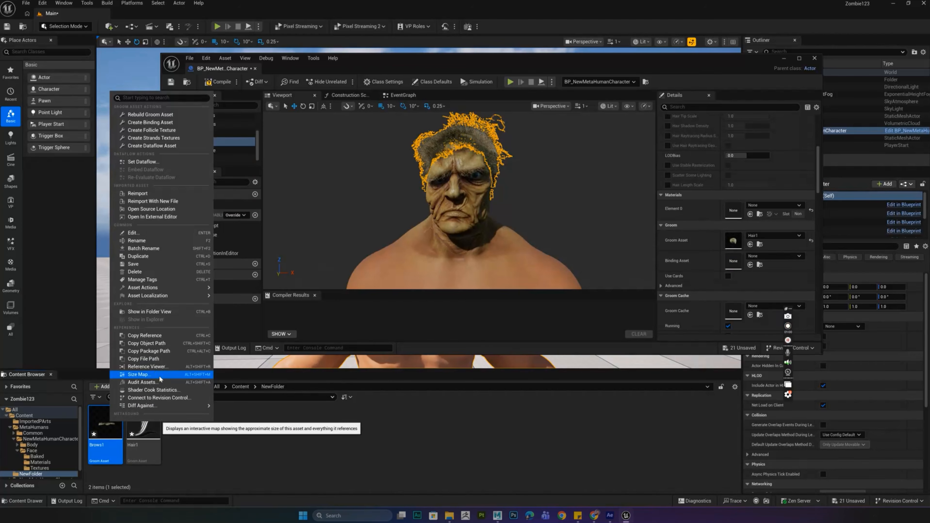
click(174, 122)
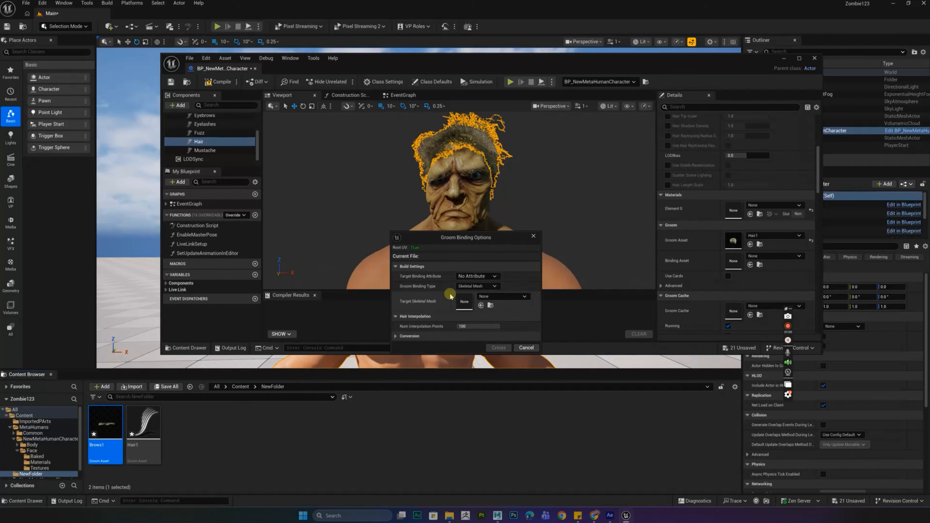
click(502, 296)
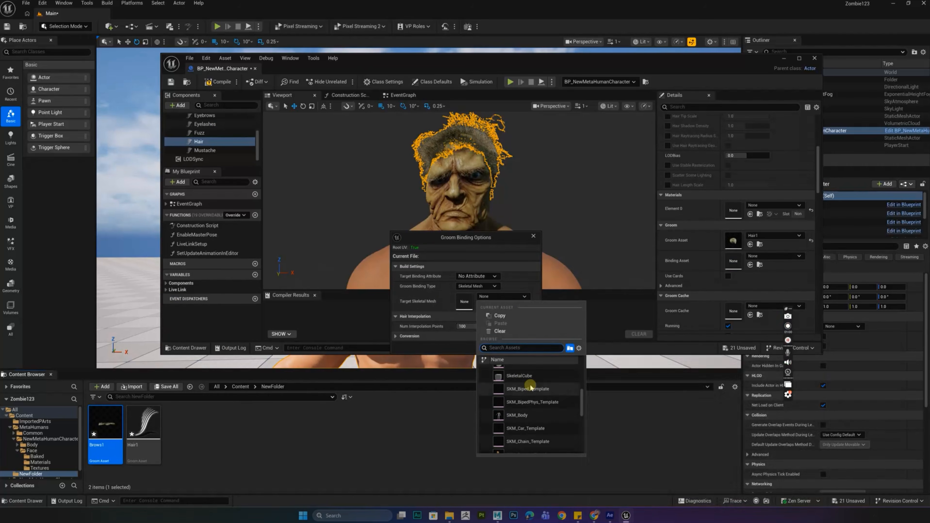
scroll(534, 403, down, 2)
click(532, 418)
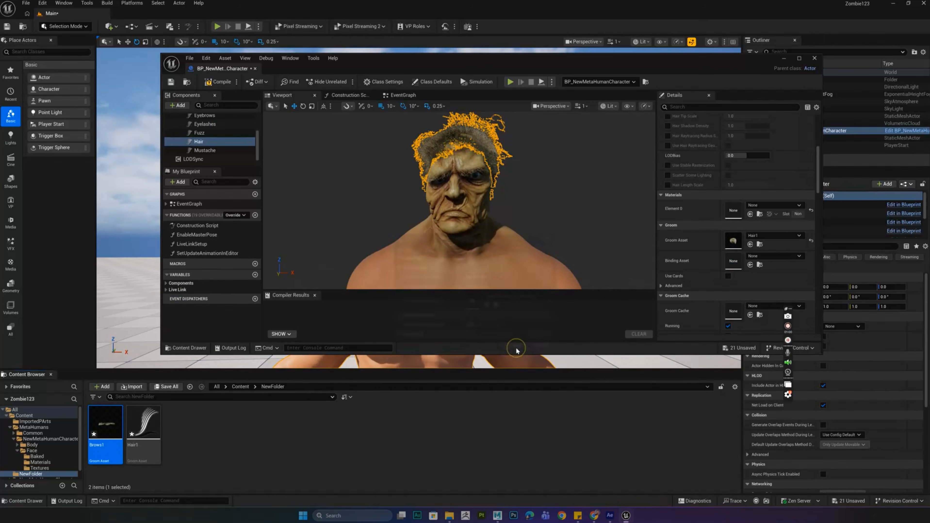
click(517, 347)
Step: Create a groom binding asset for Hair1 that targets the MetaHuman character's face mesh
right_click(179, 435)
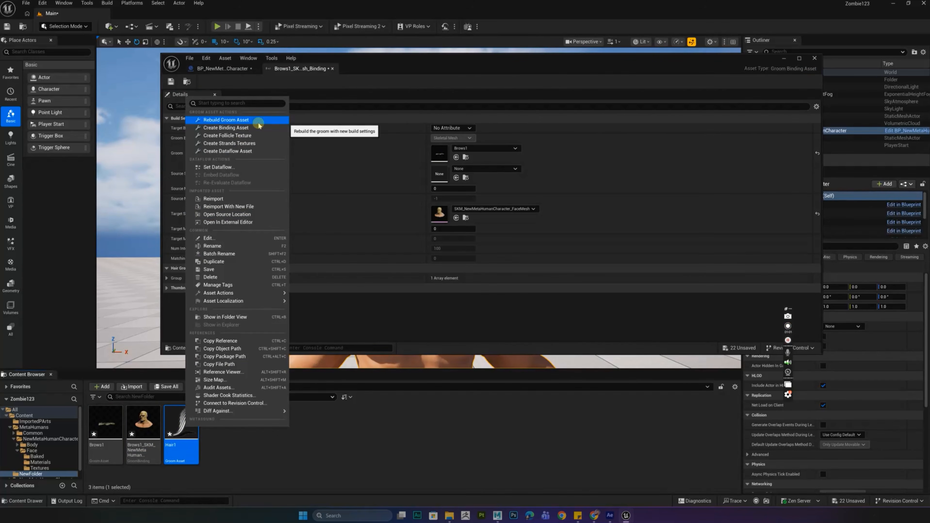
click(248, 128)
click(502, 296)
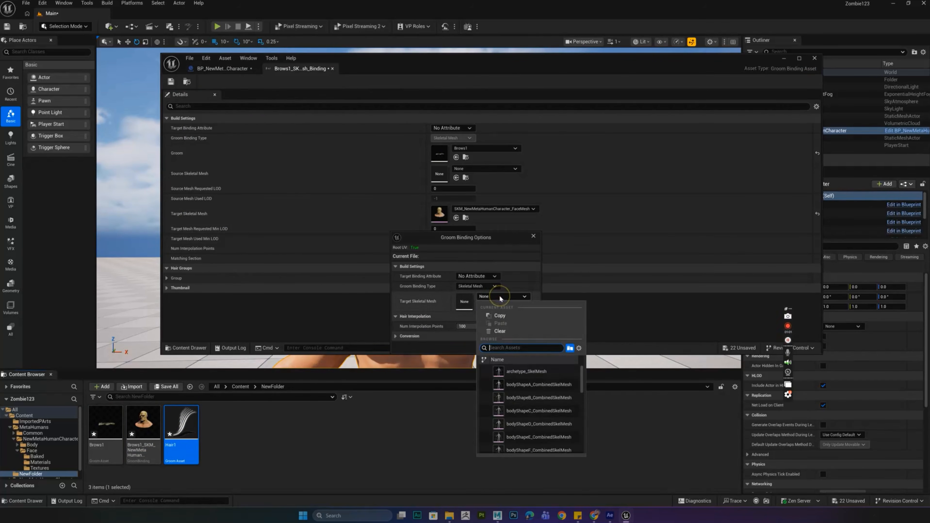
click(513, 421)
click(517, 347)
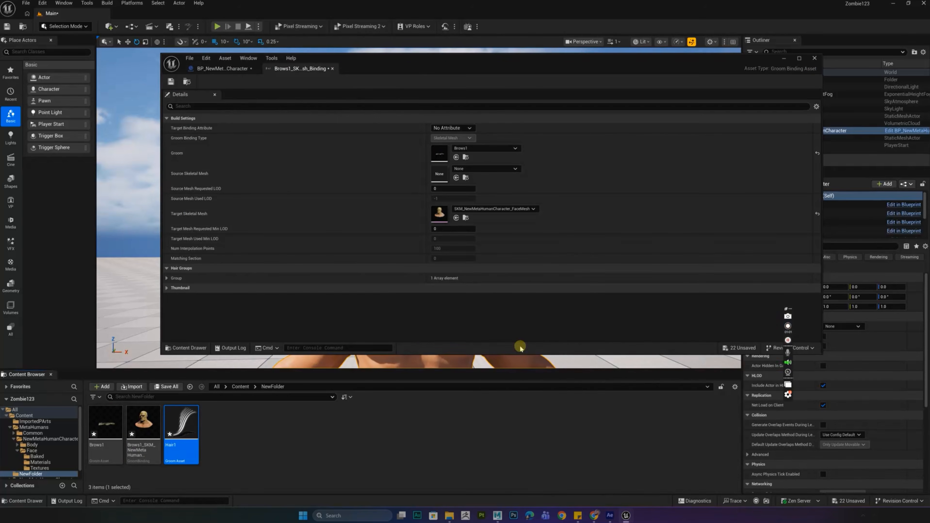
Step: Assign the new hair and brows binding assets to the blueprint's Hair and Eyebrows components
drag(219, 425, 733, 261)
click(204, 115)
drag(143, 425, 728, 269)
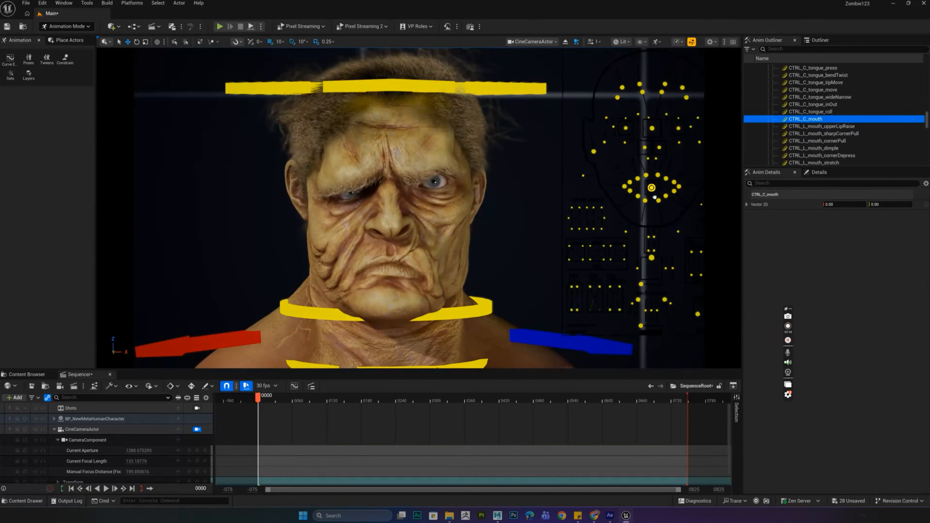
Step: Raise both nose controls of the face rig to about 0.58 and select the brow controls on both sides
click(659, 147)
shift+click(645, 147)
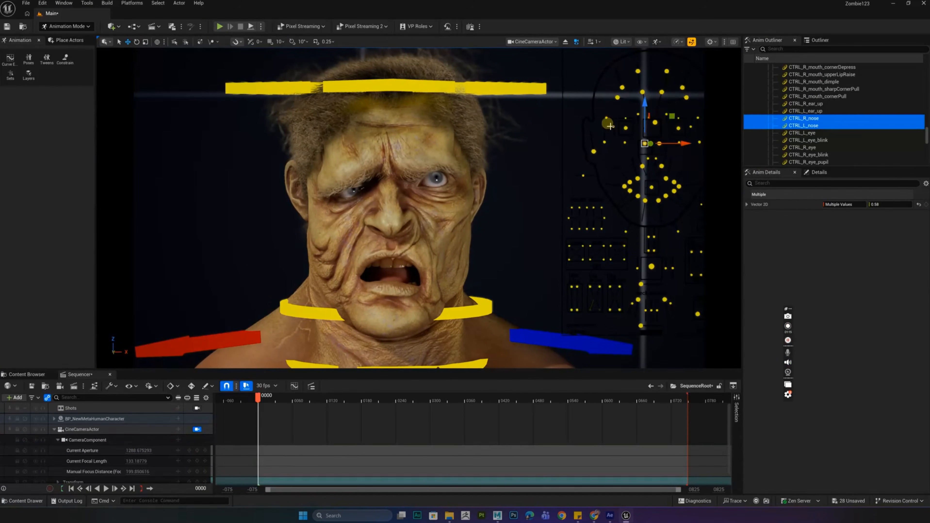
click(691, 127)
key(ctrl+z)
shift+click(613, 126)
Step: Shape the open mouth with the left mouth corner controls and widen the left eye with CTRL_L_eye_blink
drag(679, 187, 700, 183)
drag(673, 182, 684, 171)
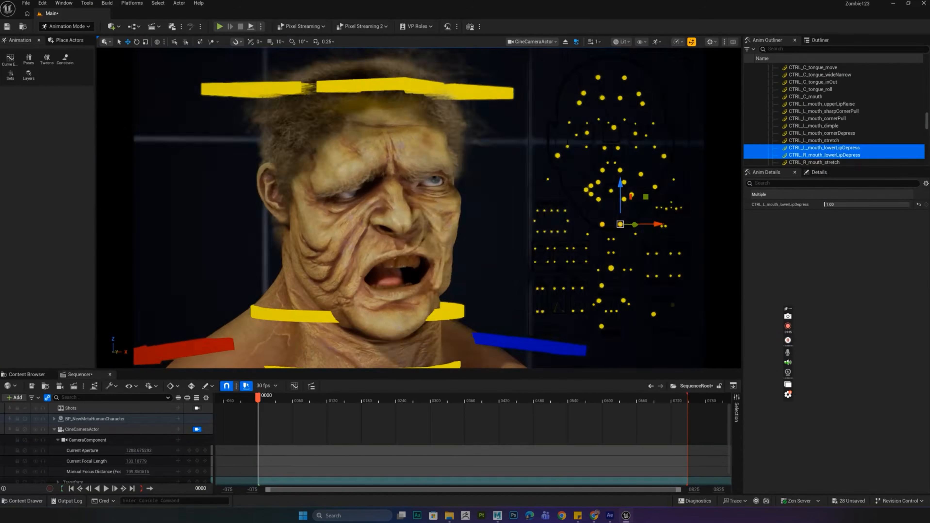
drag(658, 126, 664, 111)
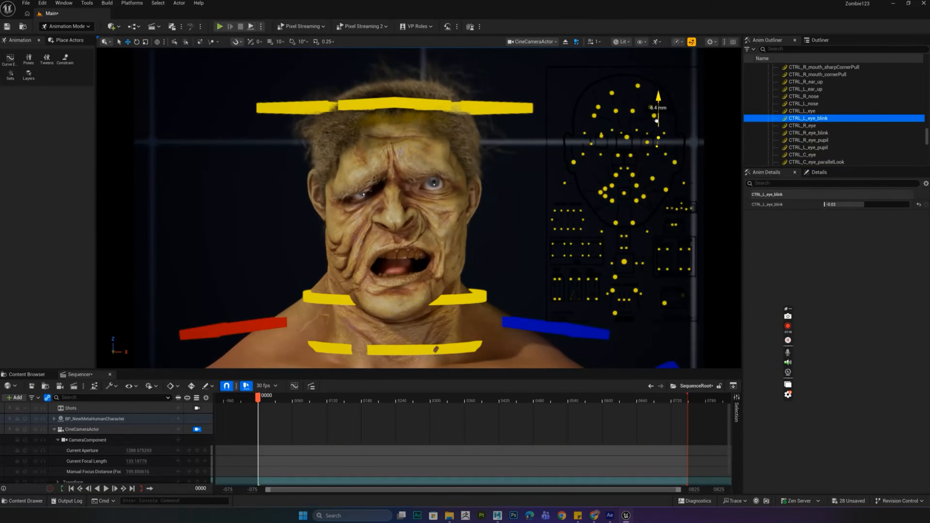